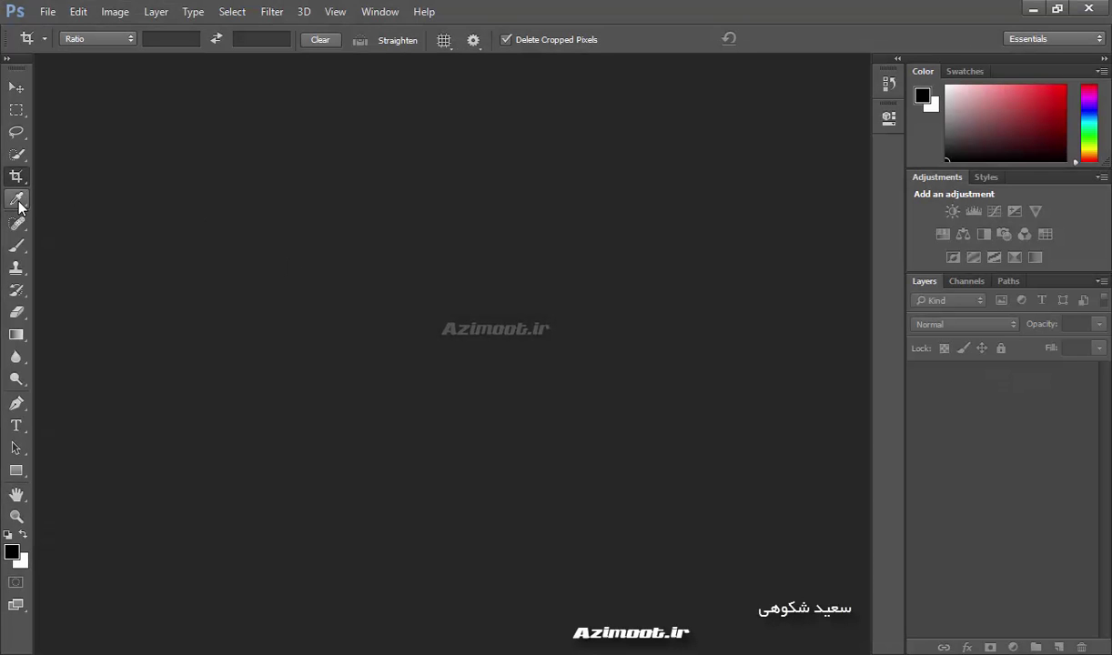
- Select the Eyedropper and browse the Open dialog to the ax > g60 (2) folder
left_click(18, 199)
left_click(115, 193)
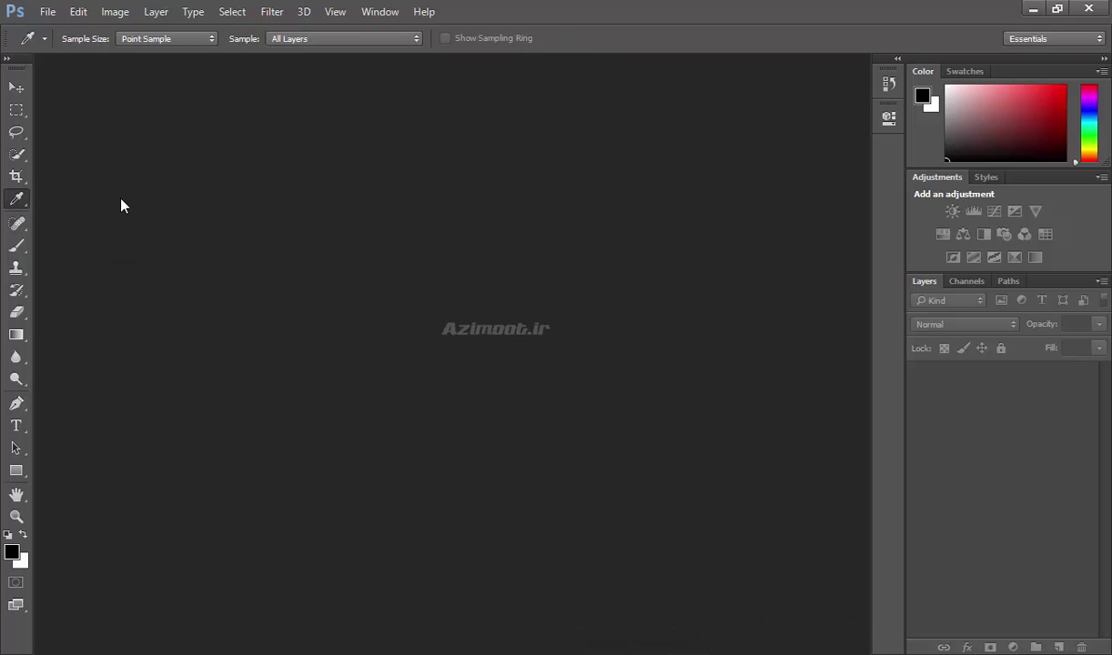
double_click(447, 228)
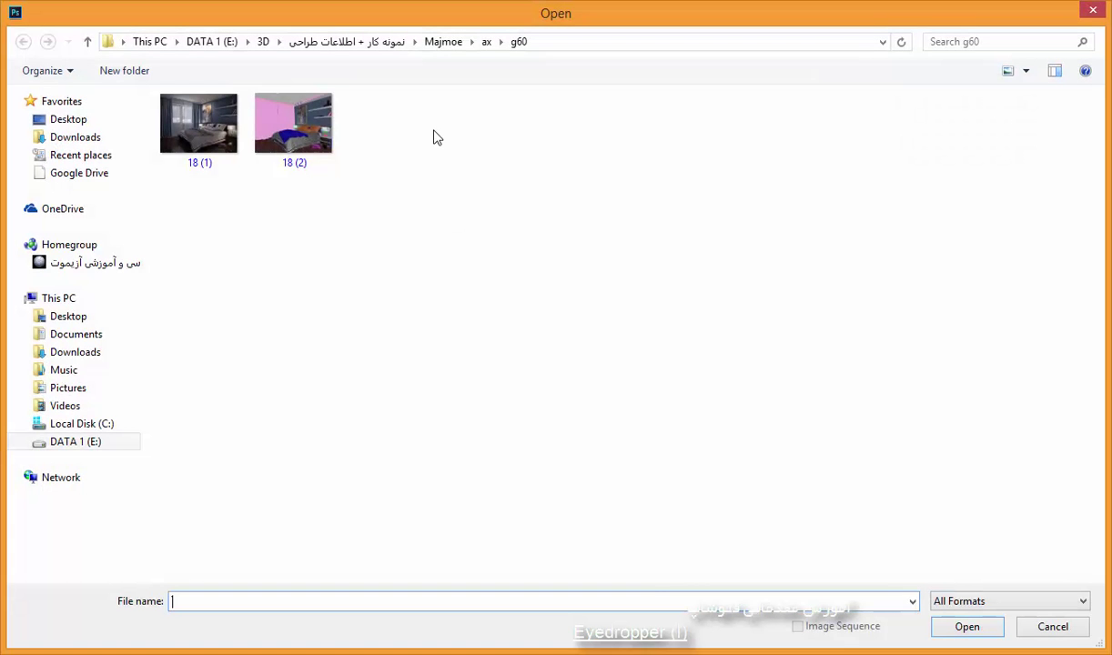
left_click(487, 41)
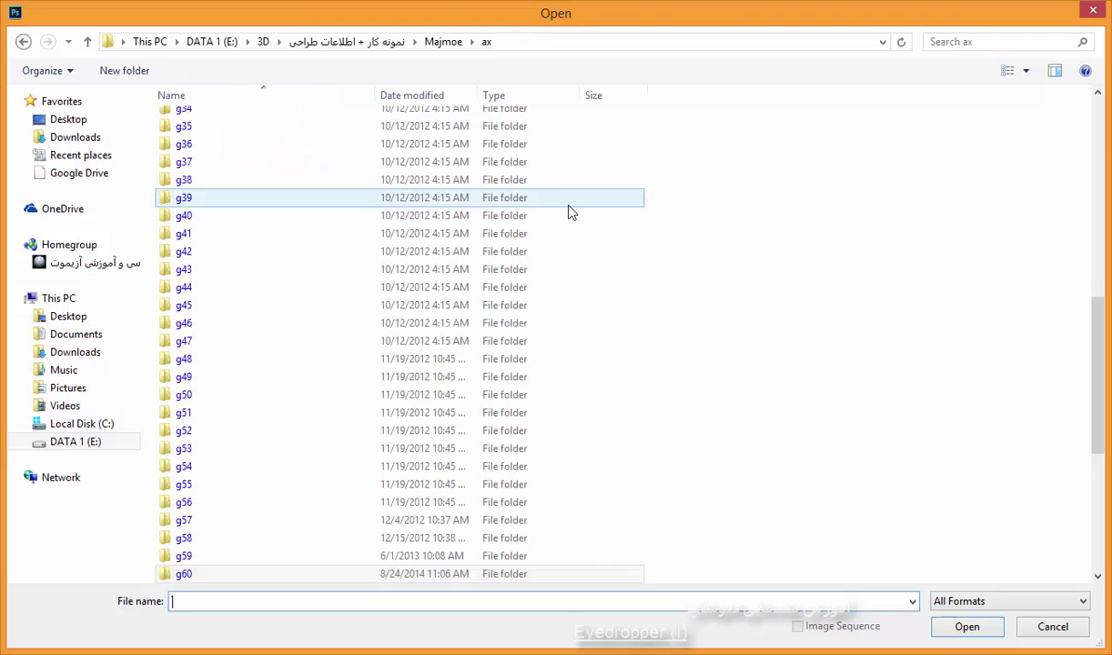
left_click_drag(1097, 367, 1100, 535)
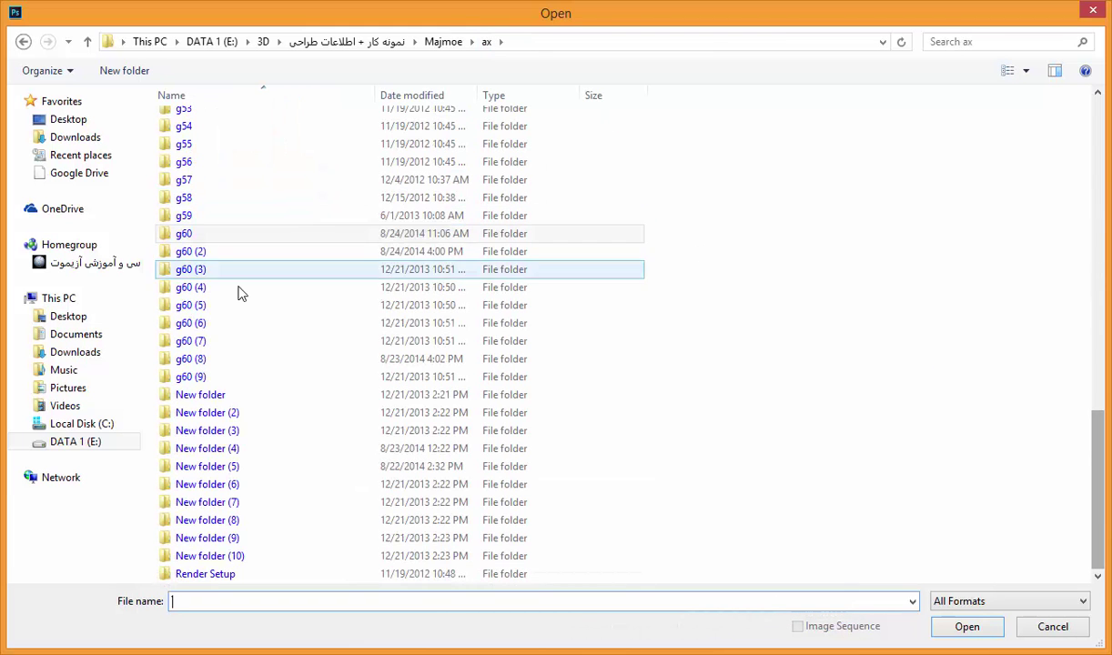
double_click(187, 251)
- Preview the 19 (2) wireframe and the 19 (1) render in Windows Photo Viewer
right_click(290, 139)
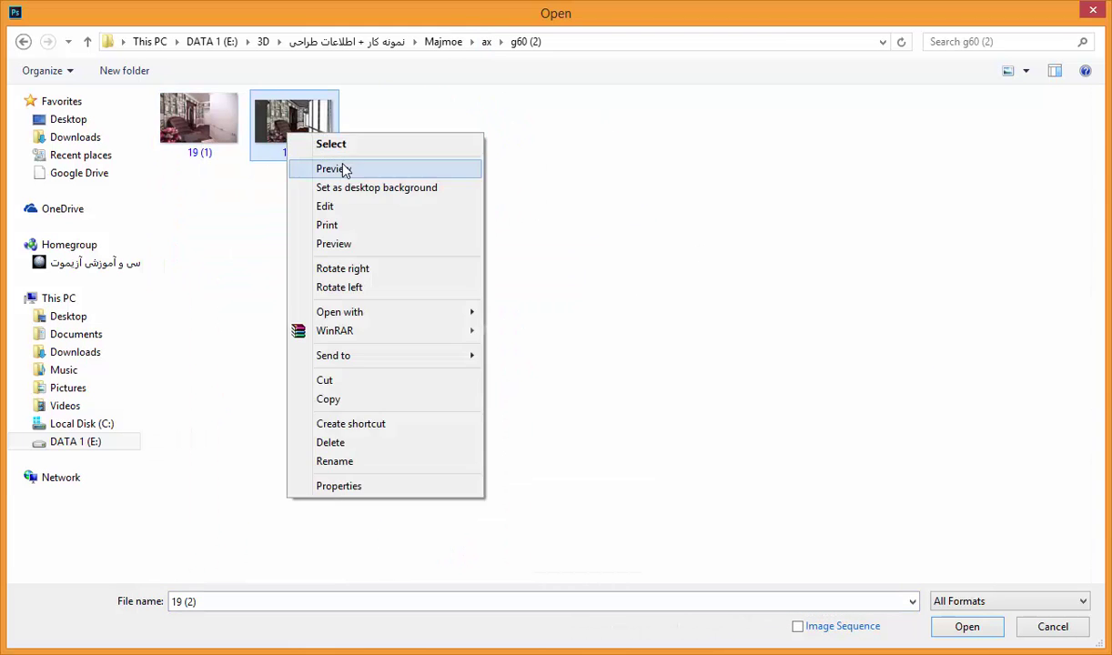
left_click(342, 168)
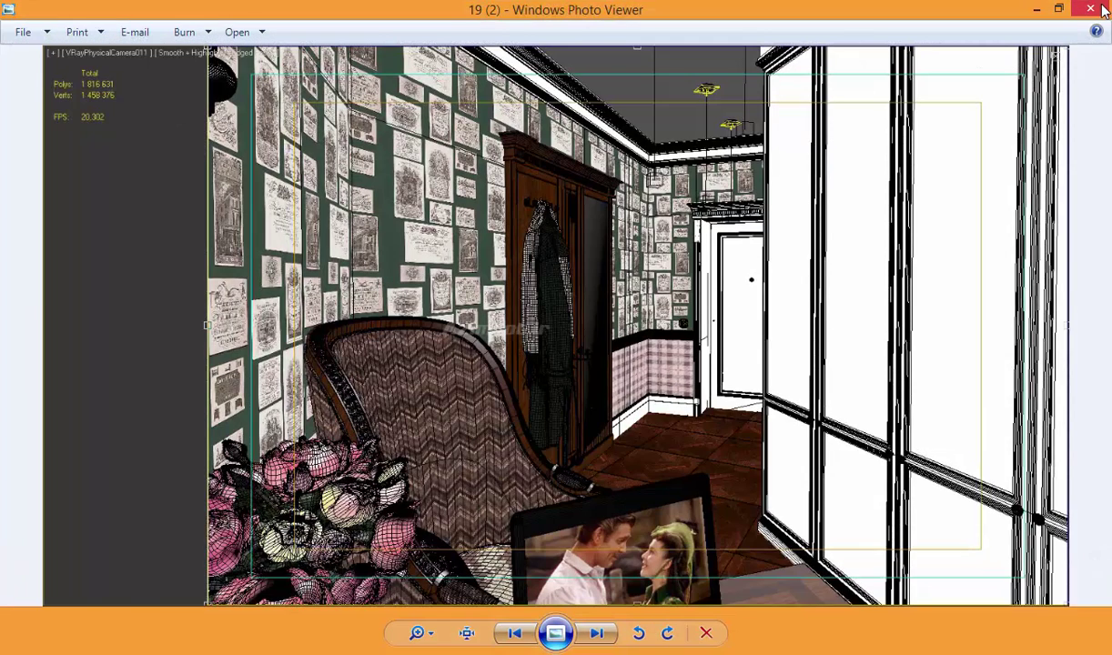
left_click(598, 635)
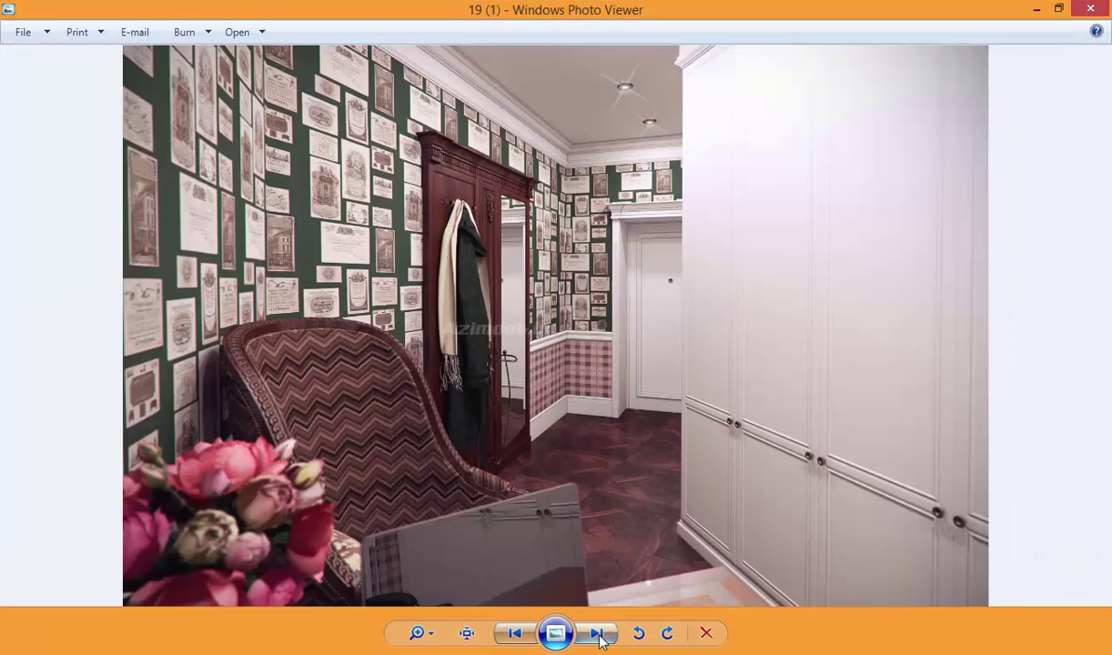
left_click(1099, 11)
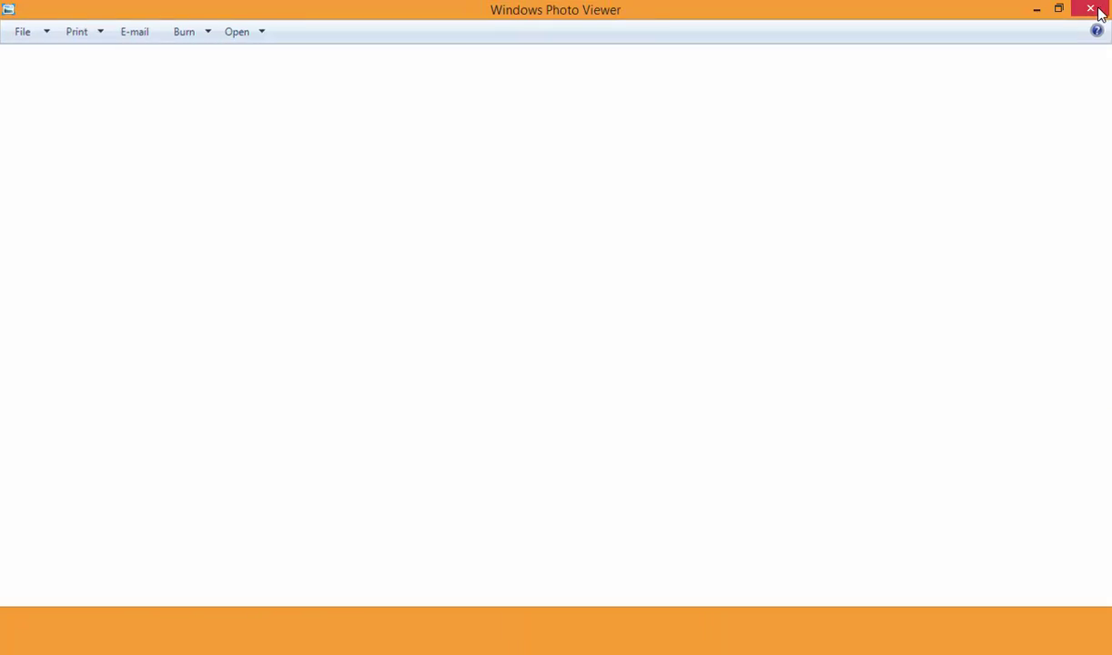
- Open 19 (1).jpg fitted to the screen and check the Eyedropper's tool group
double_click(192, 109)
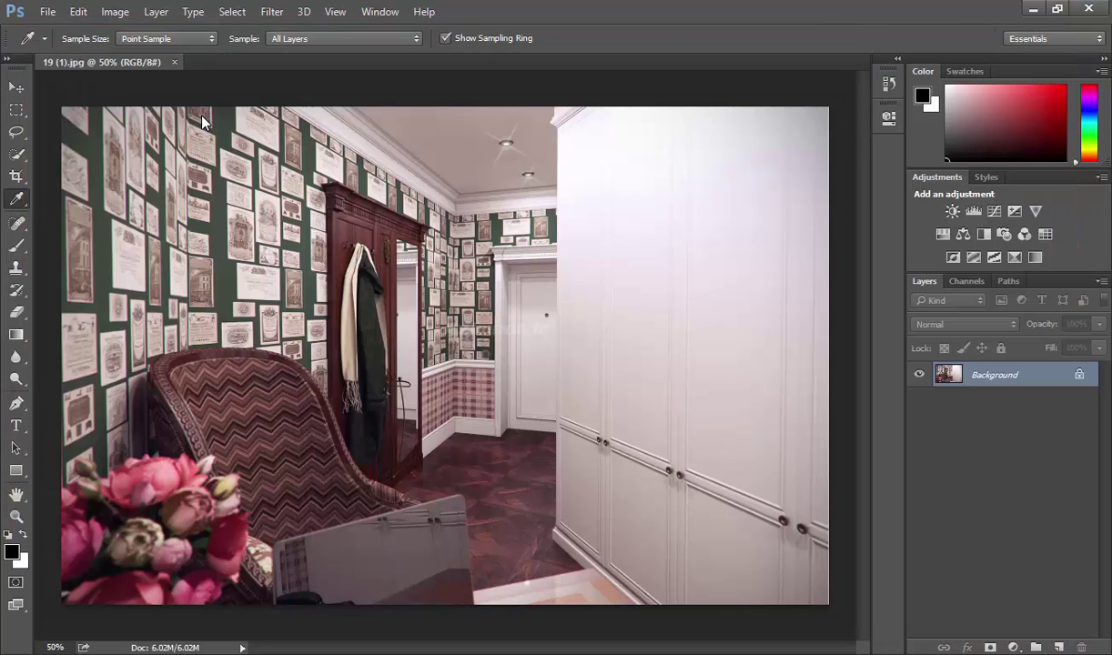
key("ctrl+0")
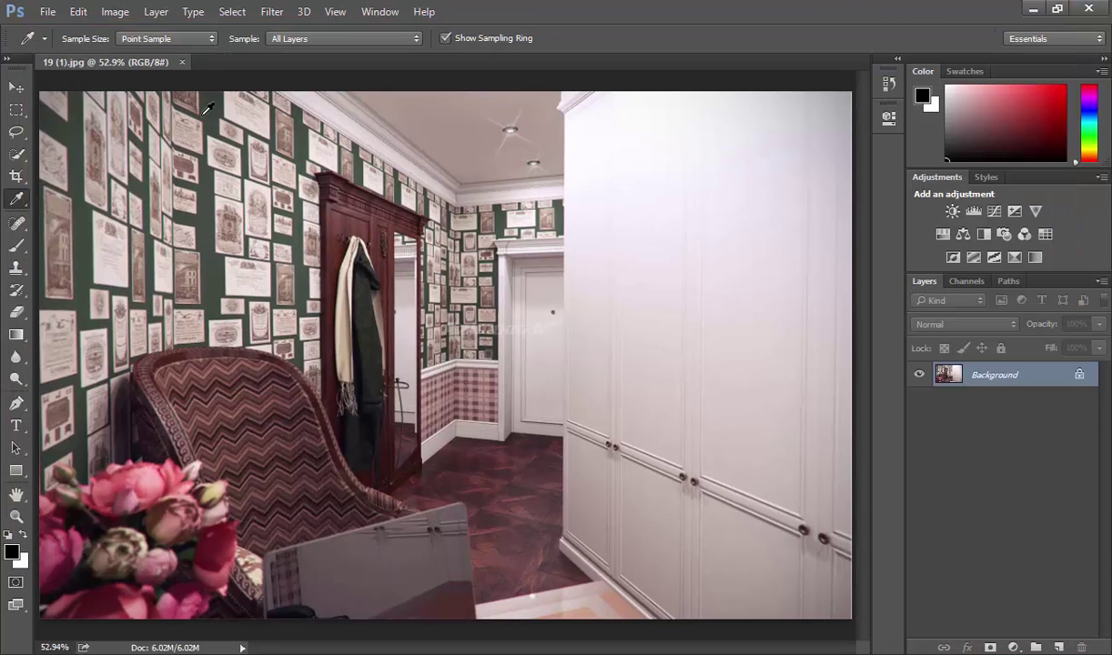
right_click(16, 198)
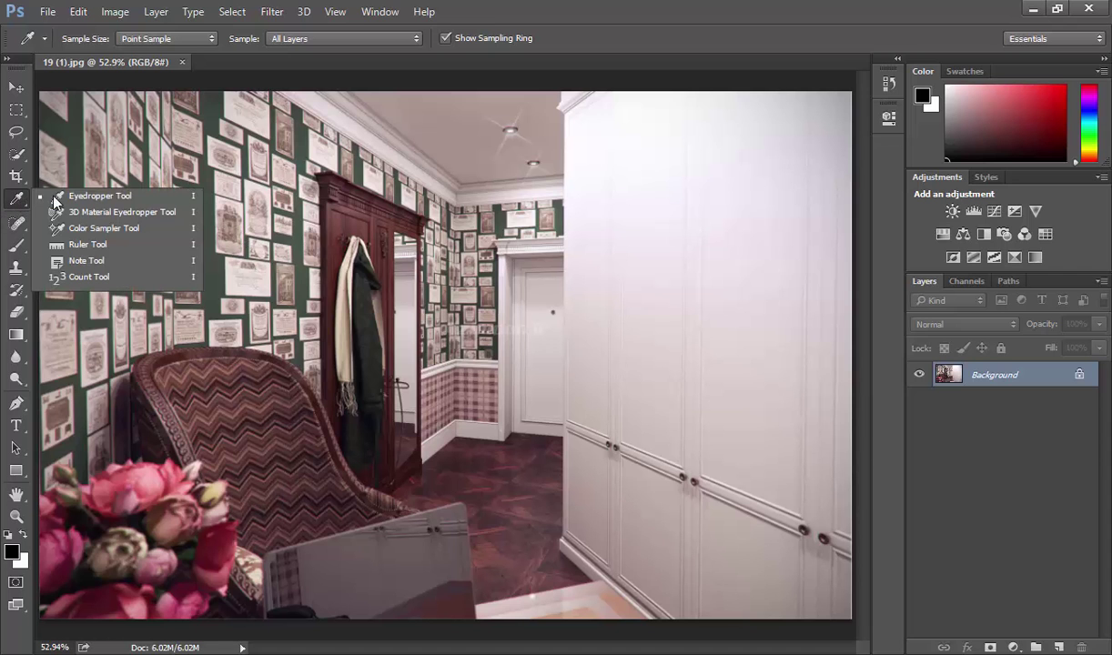
left_click(113, 199)
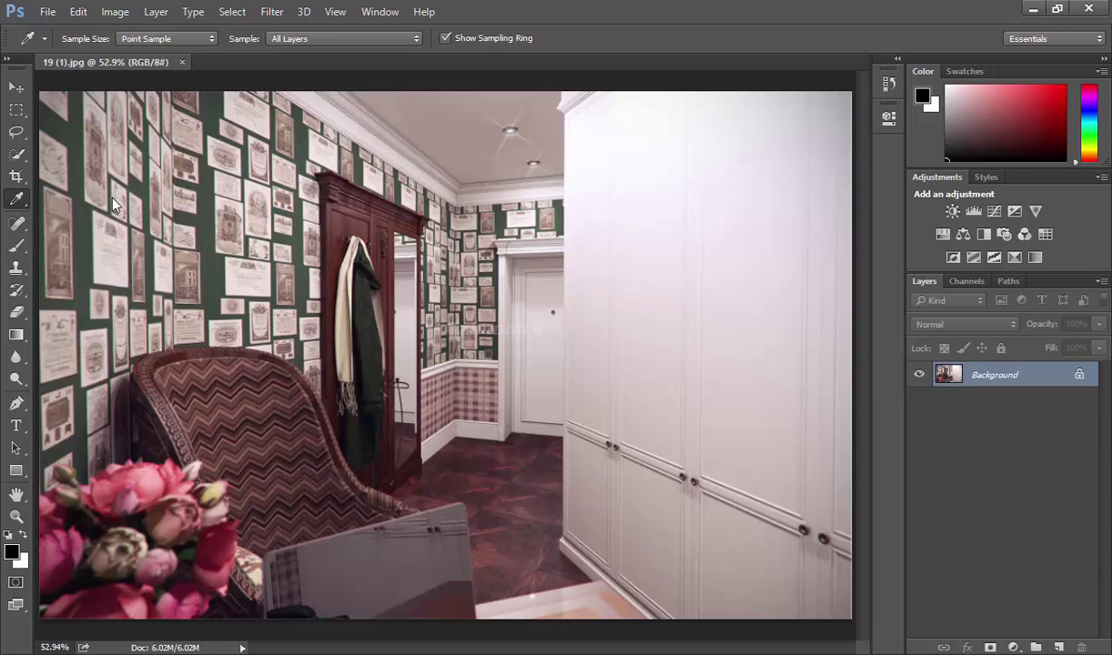
- Set the foreground colour to purple #911add and brush a test stroke across the wardrobe
left_click(13, 552)
type("d43737")
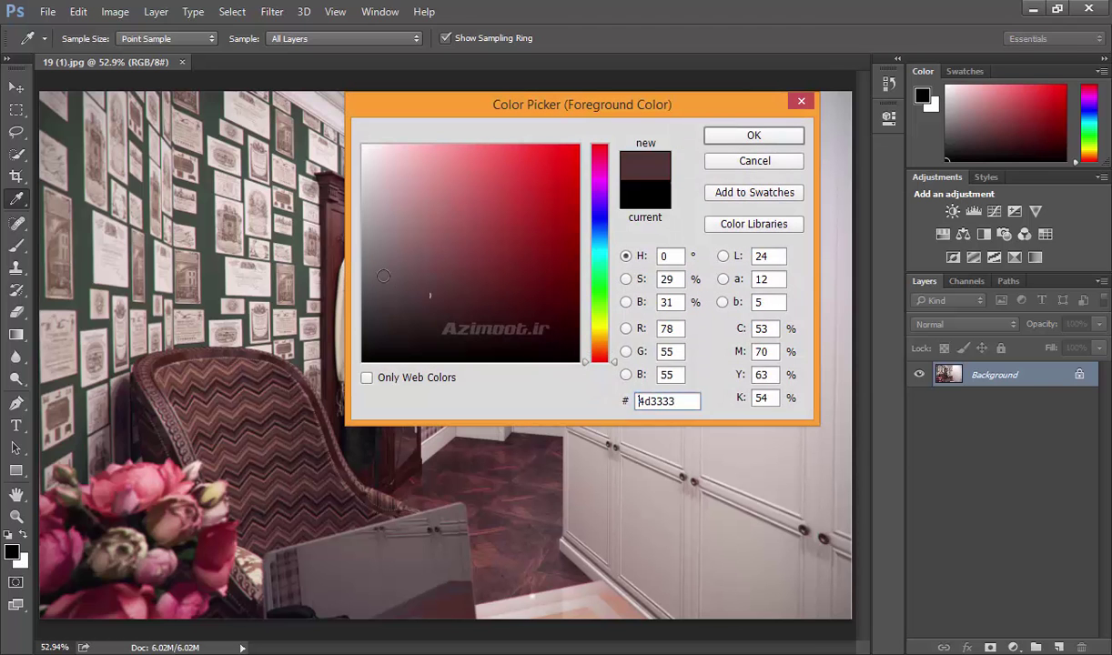
left_click_drag(459, 249, 509, 204)
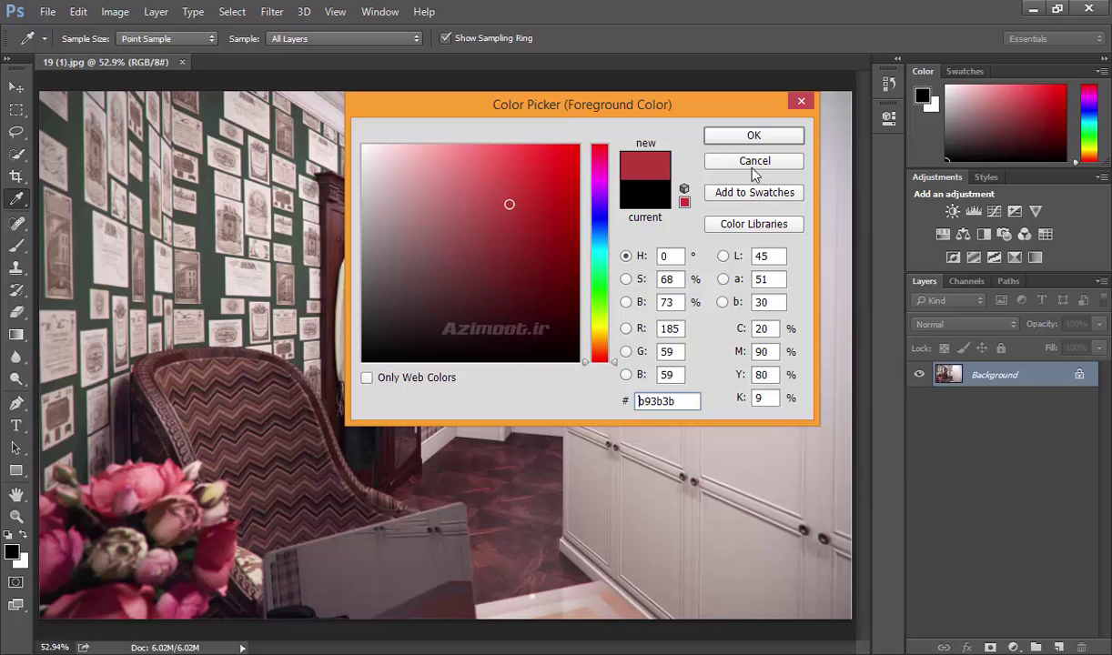
left_click_drag(598, 176, 598, 195)
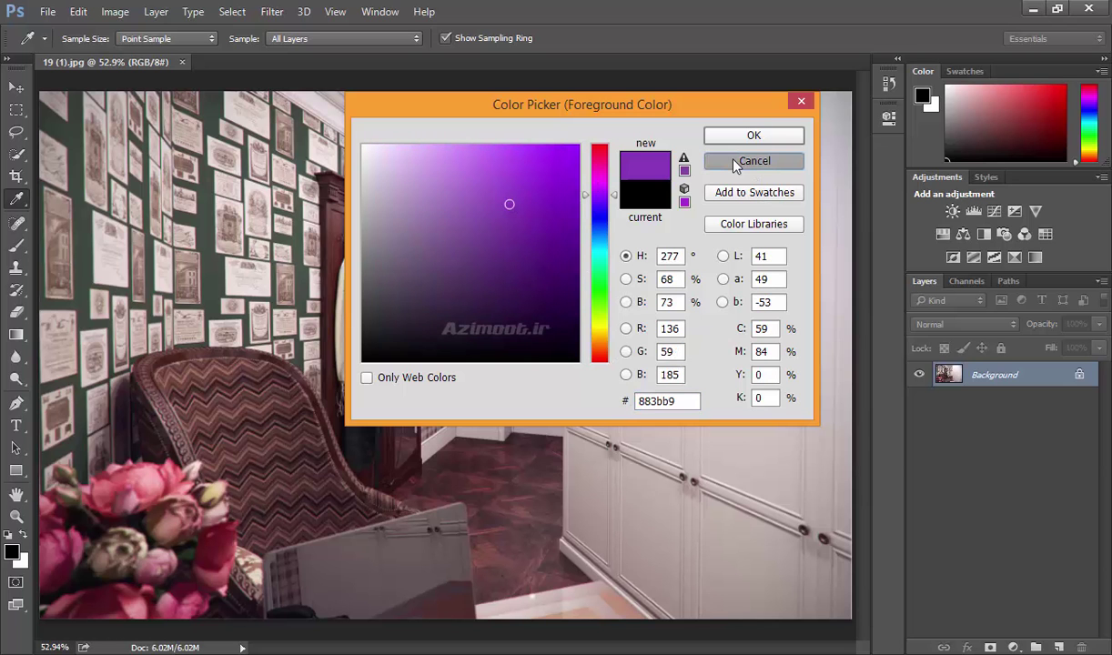
left_click_drag(533, 202, 554, 173)
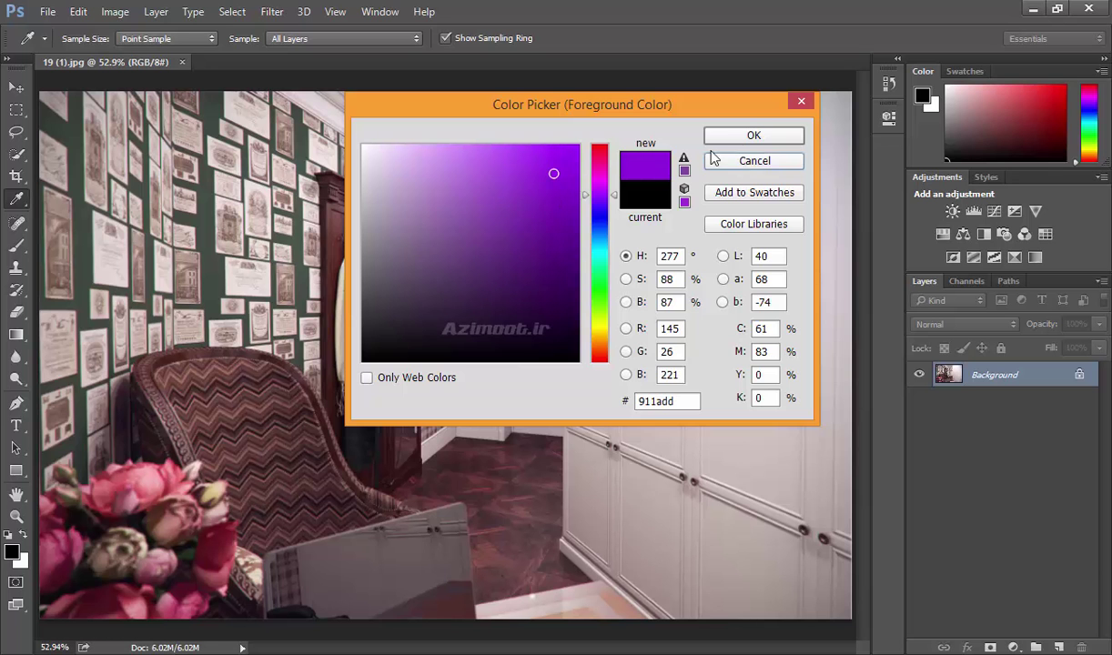
left_click(754, 135)
left_click(17, 245)
left_click_drag(569, 272, 822, 317)
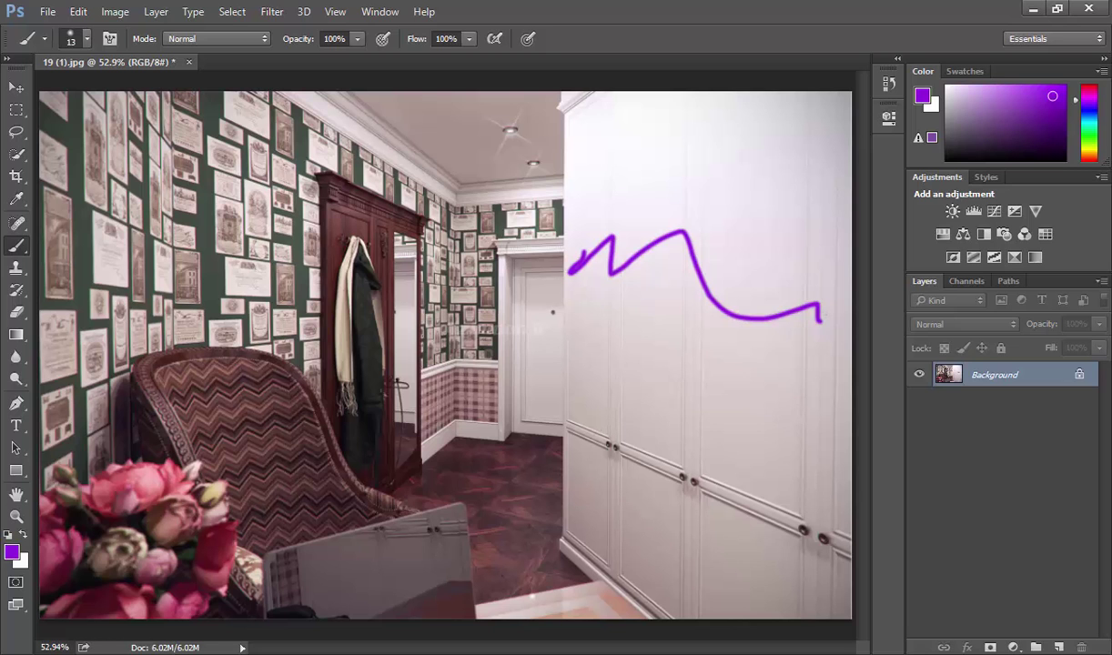
key("ctrl+z")
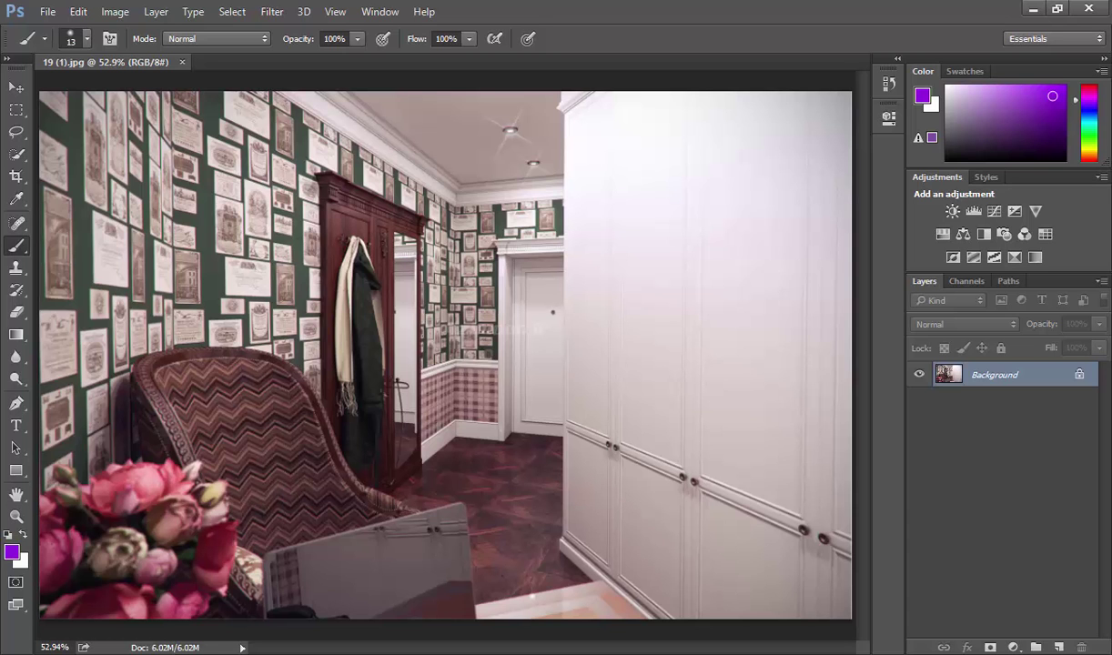
- Set the foreground colour to dark brown #68480b, with the Brush active again
left_click(12, 552)
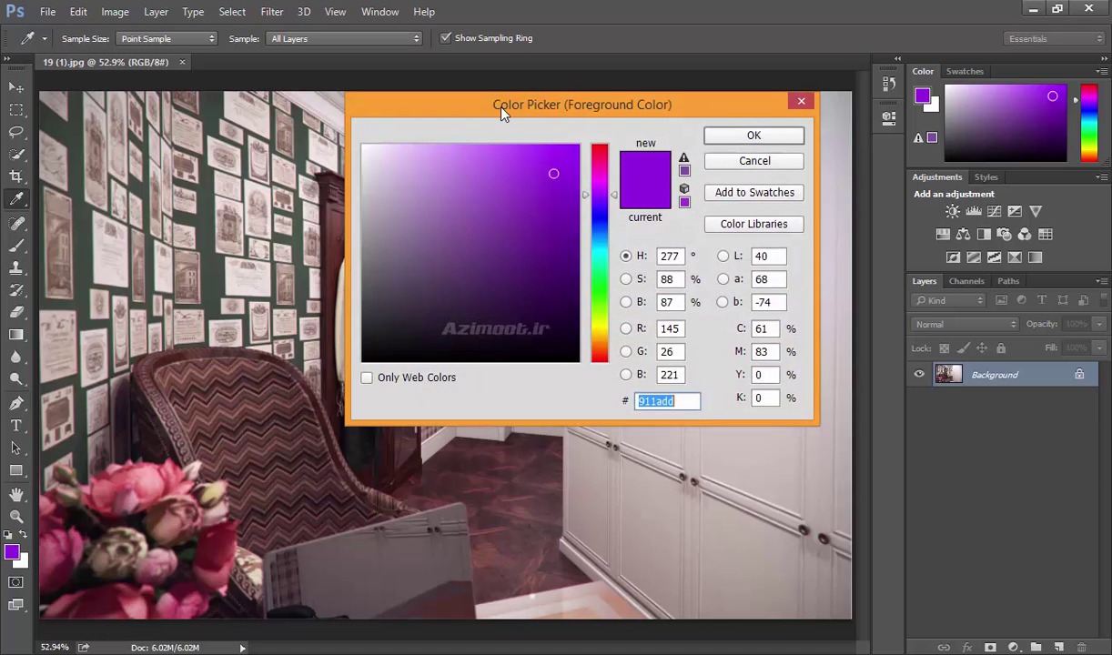
left_click_drag(502, 111, 604, 128)
left_click(703, 356)
left_click(658, 291)
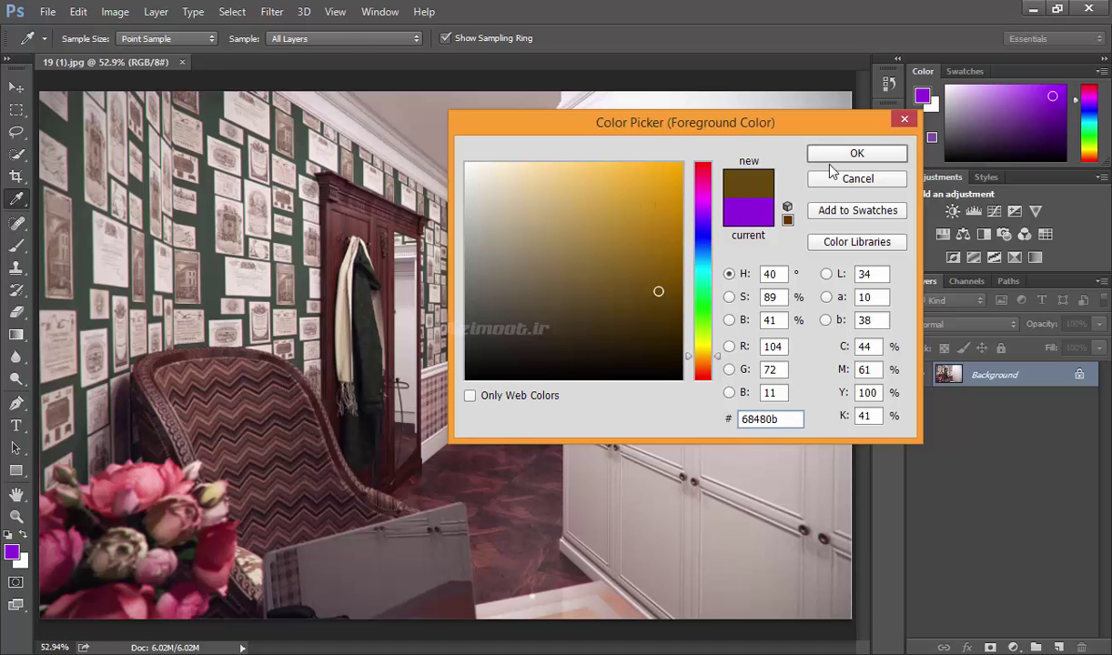
left_click(856, 153)
key("b")
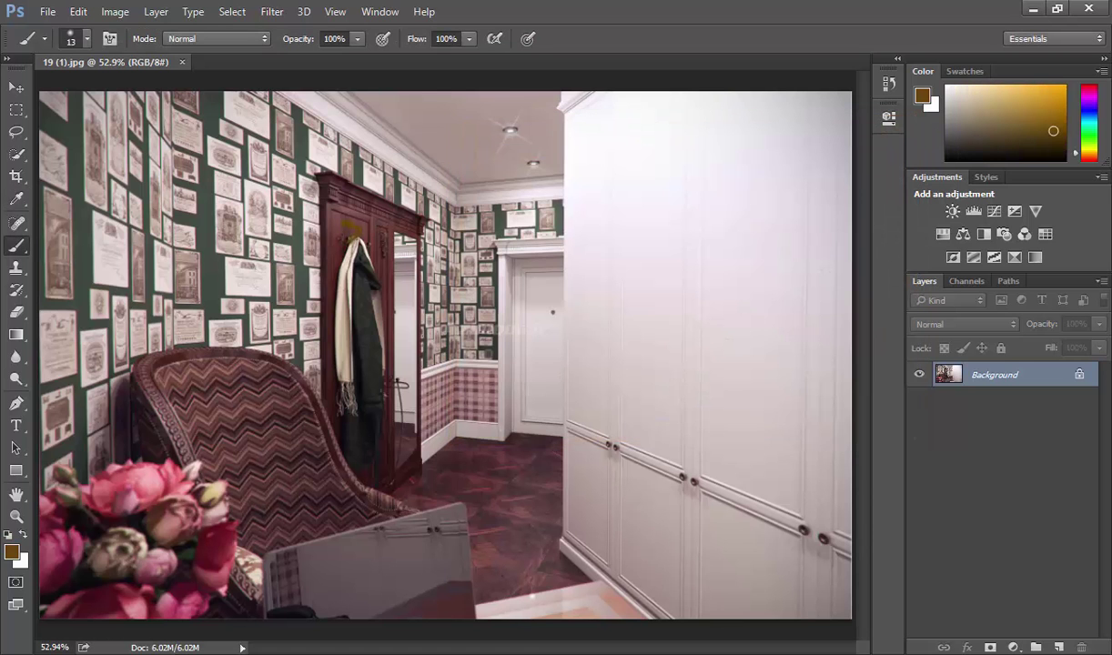
- Undo the brown stroke and sample the wallpaper's green 3d4840 with the Eyedropper
key("ctrl+z")
left_click(17, 198)
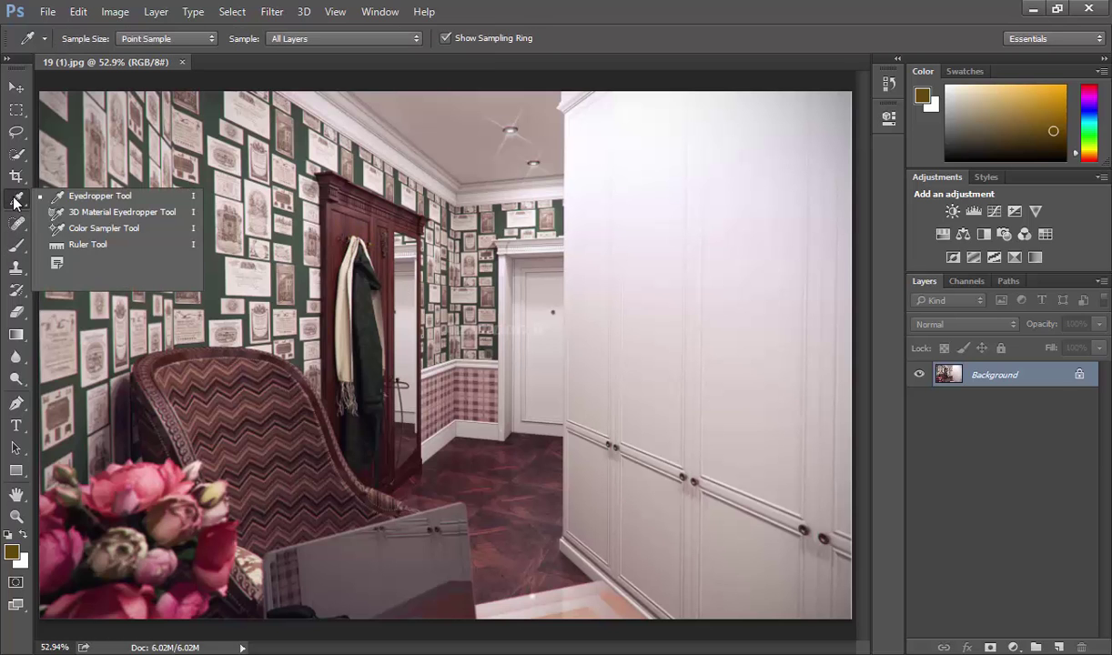
left_click(106, 197)
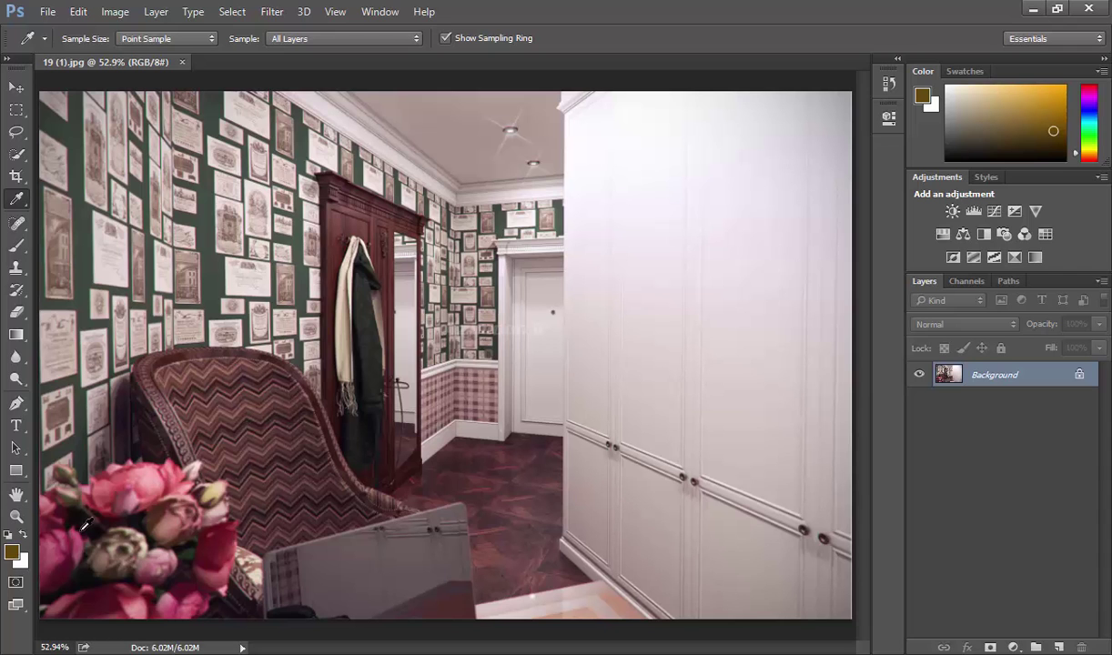
left_click(88, 309)
left_click(15, 553)
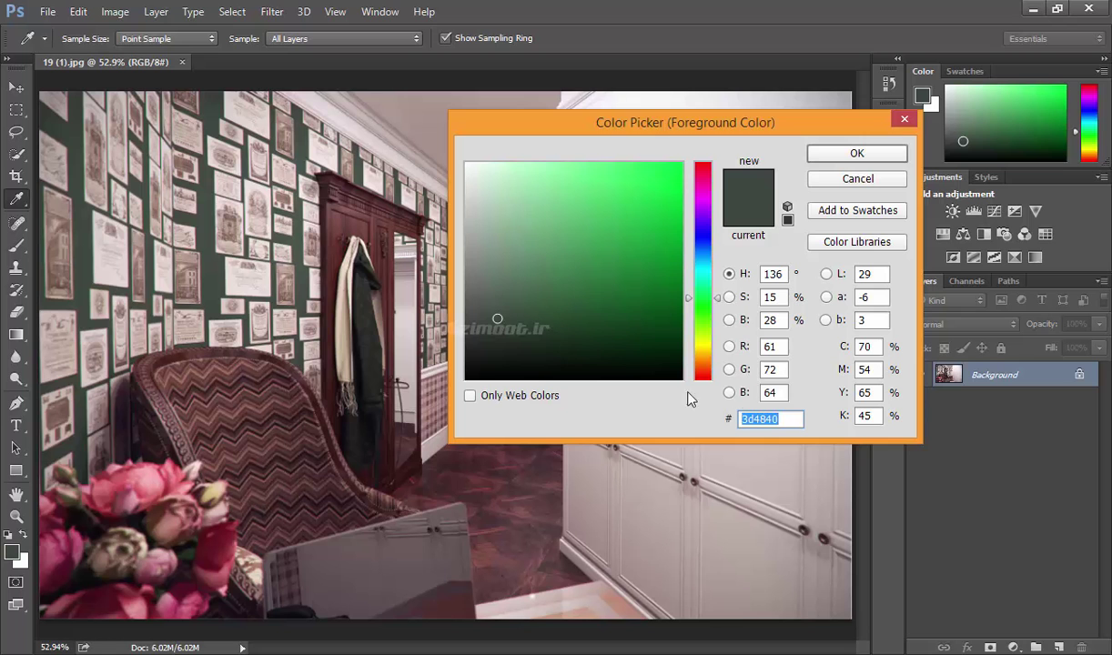
- Sample a muted reddish-brown 72554f near the doorway, then pick another colour from the photo
left_click(856, 179)
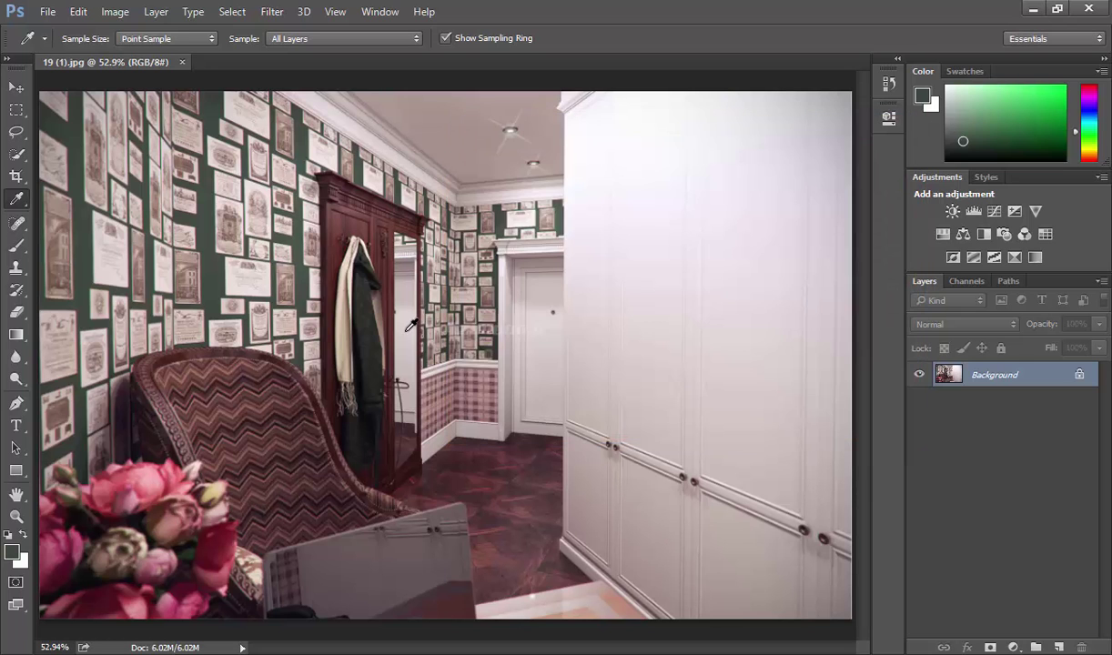
left_click(492, 289)
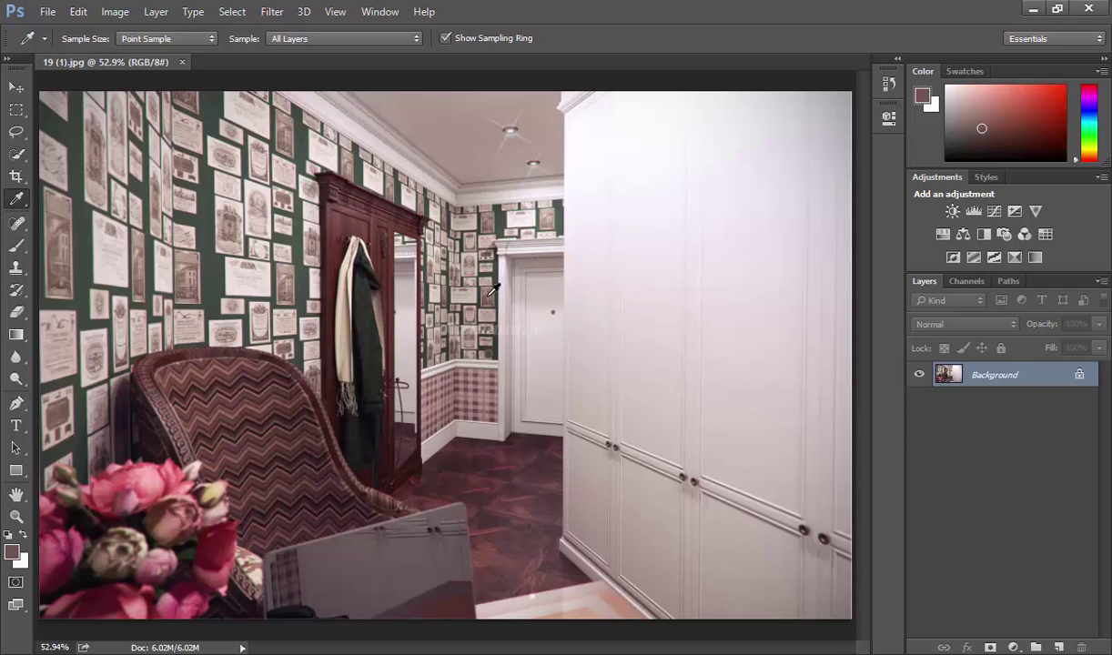
left_click(16, 551)
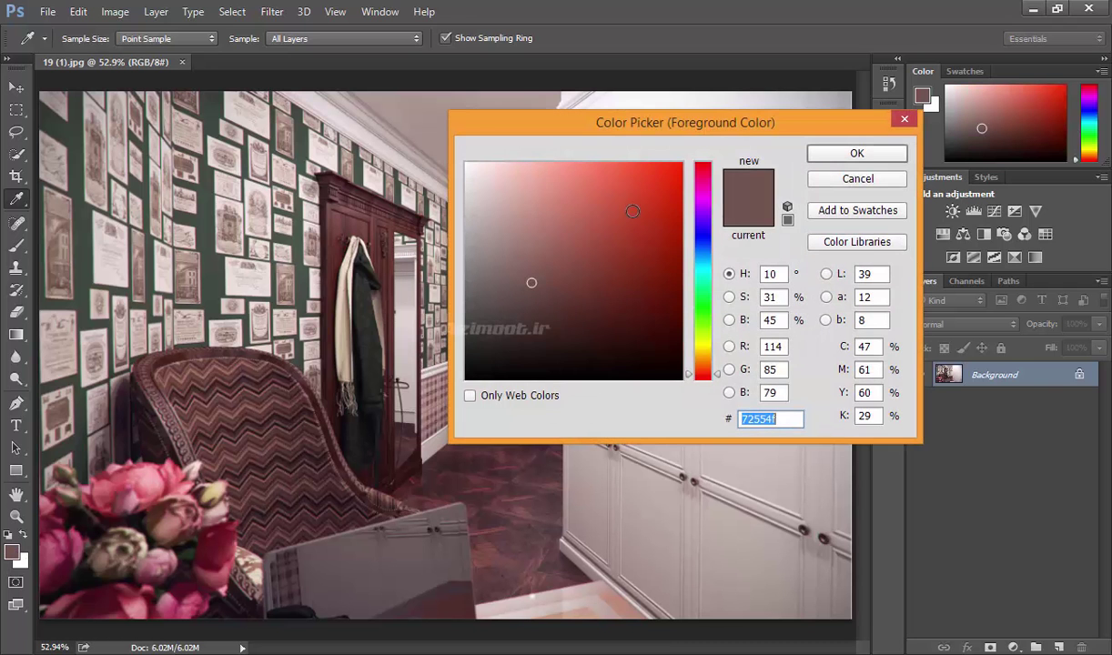
left_click(856, 179)
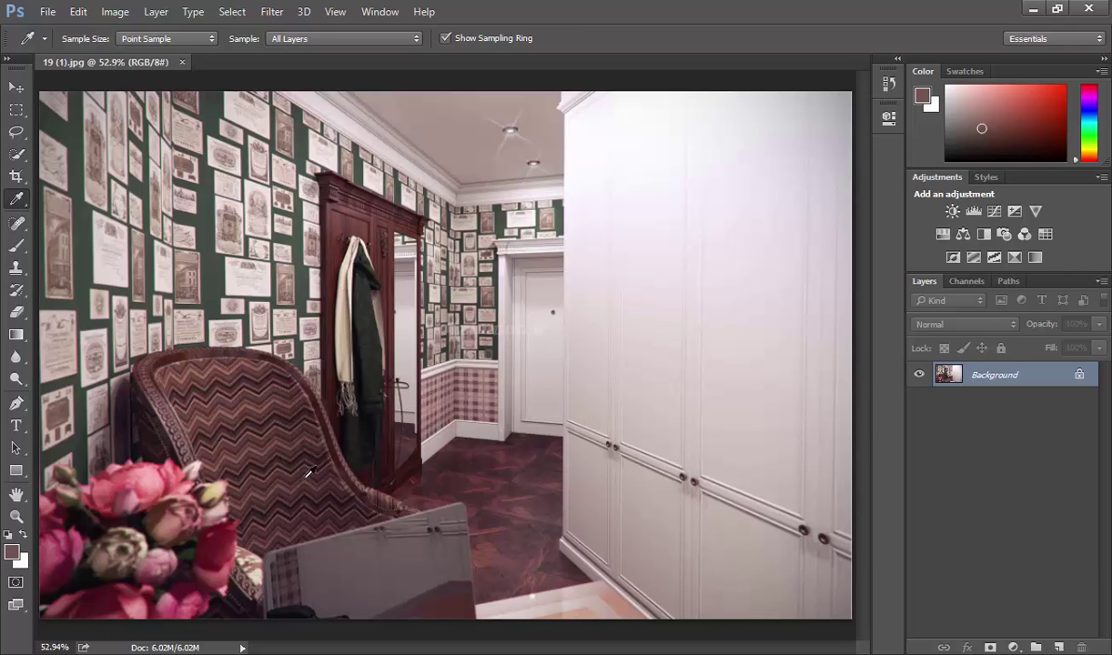
left_click(362, 554)
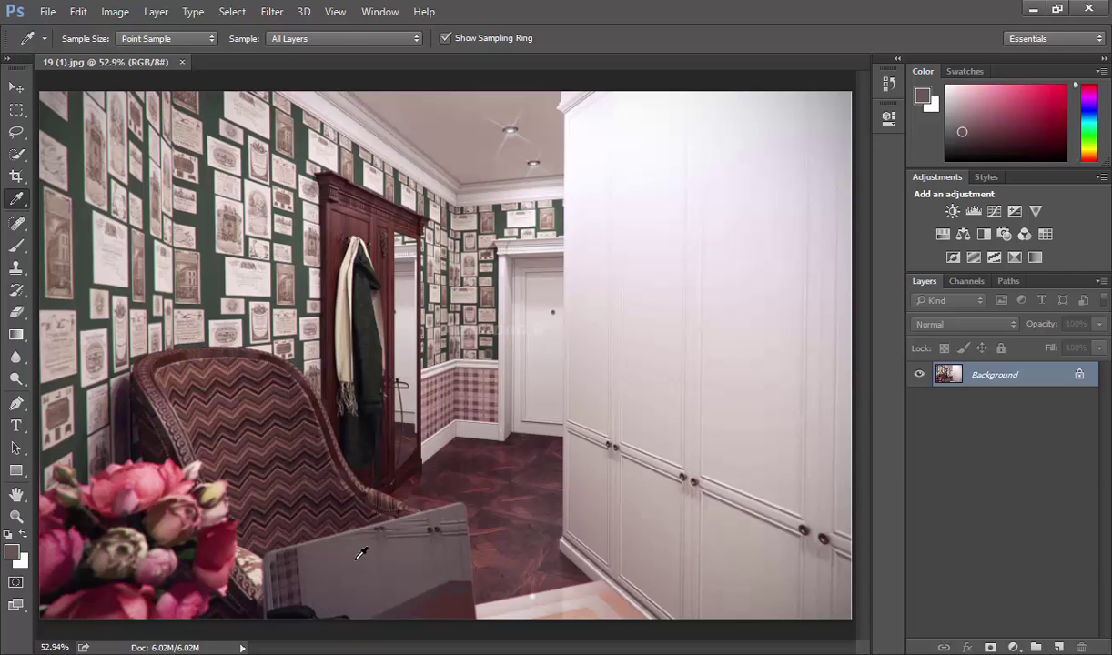
left_click(16, 246)
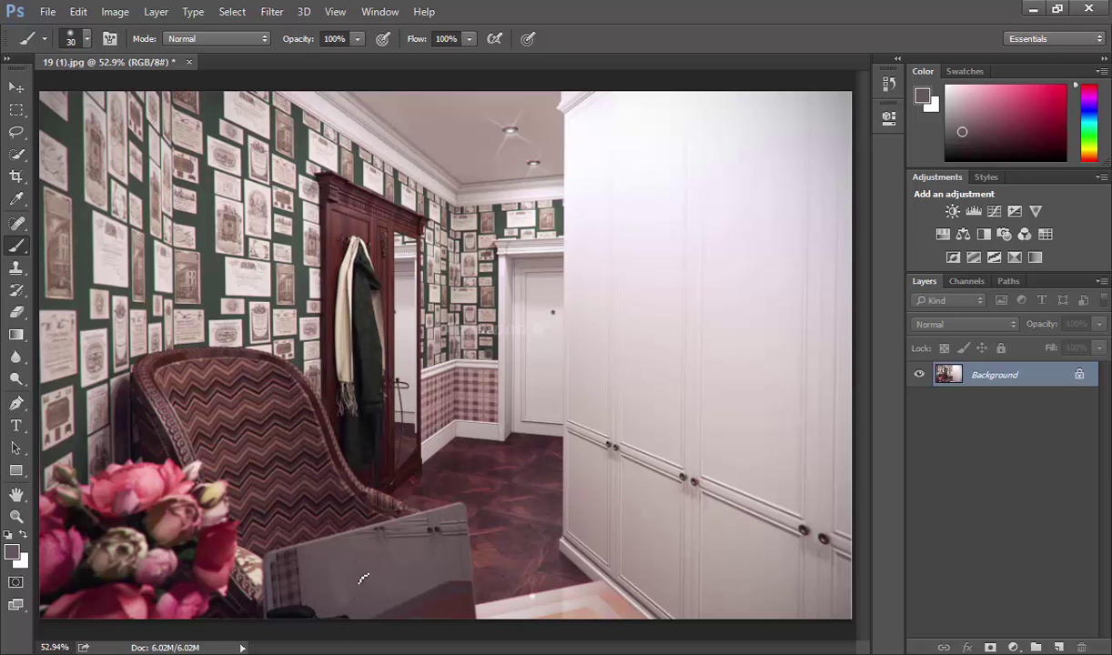
key("ctrl+s")
left_click_drag(15, 198, 72, 196)
left_click(73, 196)
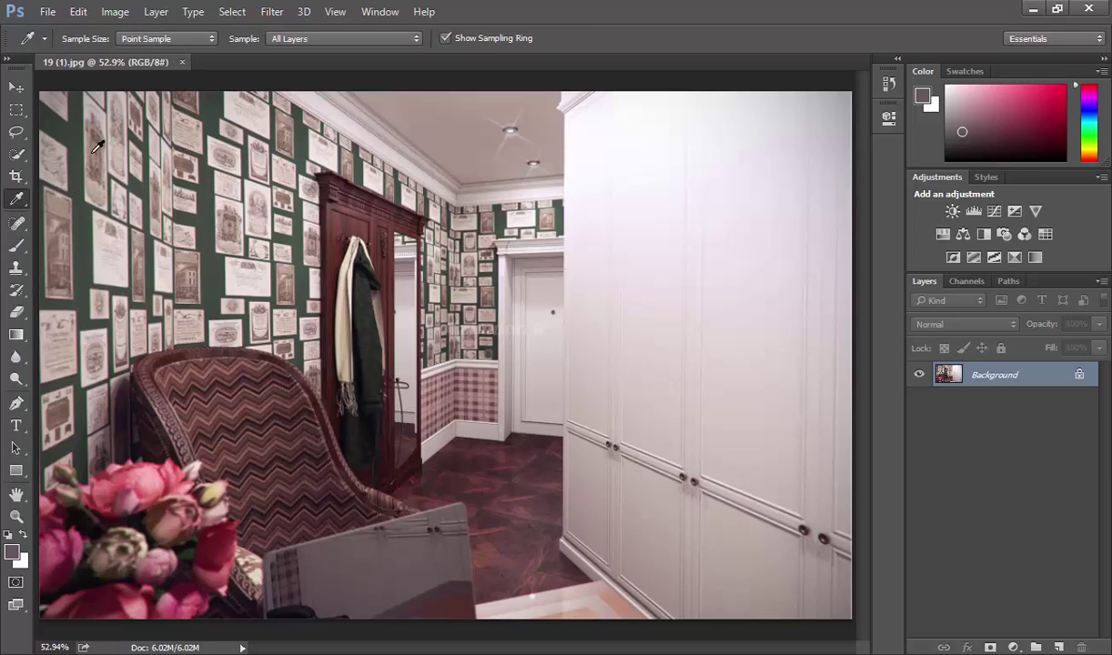
- Keep the Eyedropper's Sample Size at Point Sample and select the Zoom Tool
left_click(138, 39)
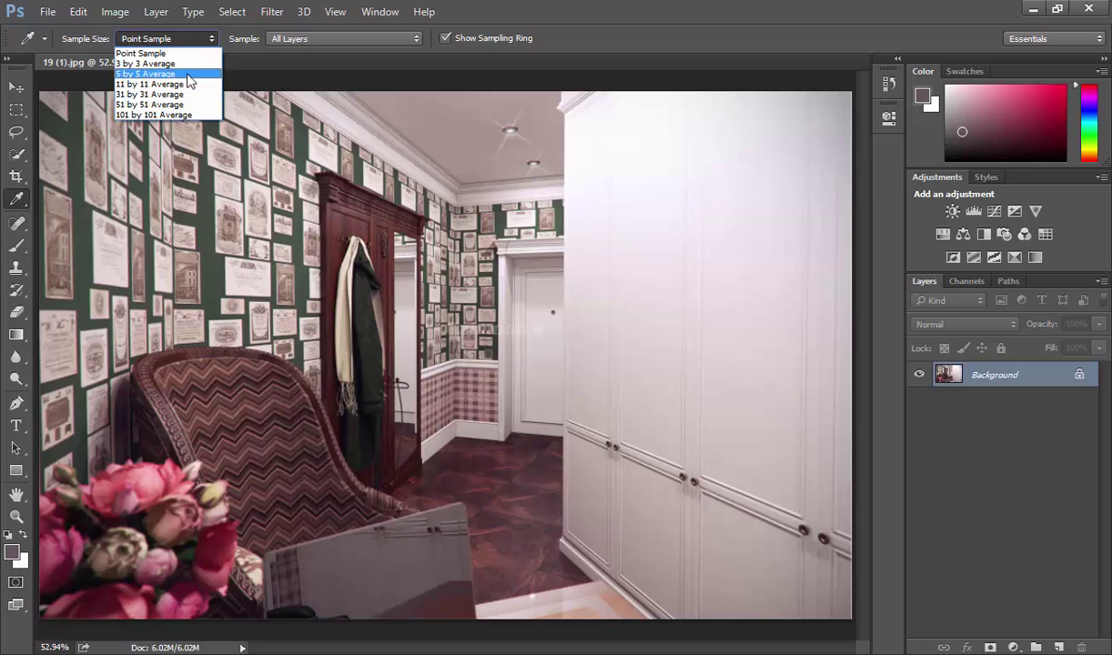
left_click(555, 52)
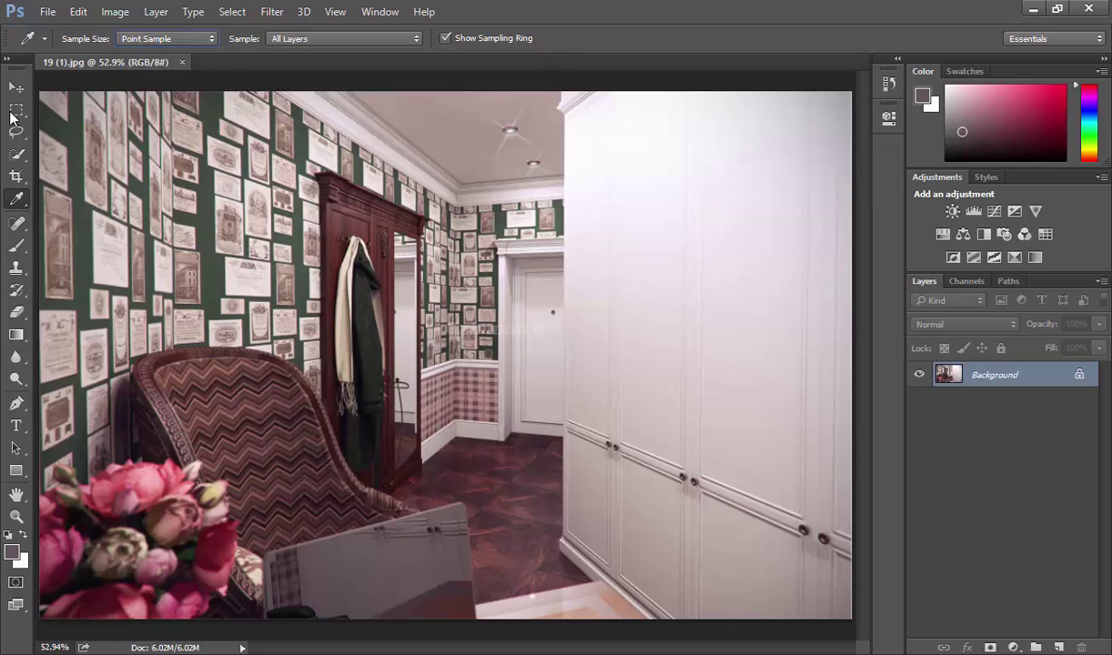
left_click(16, 515)
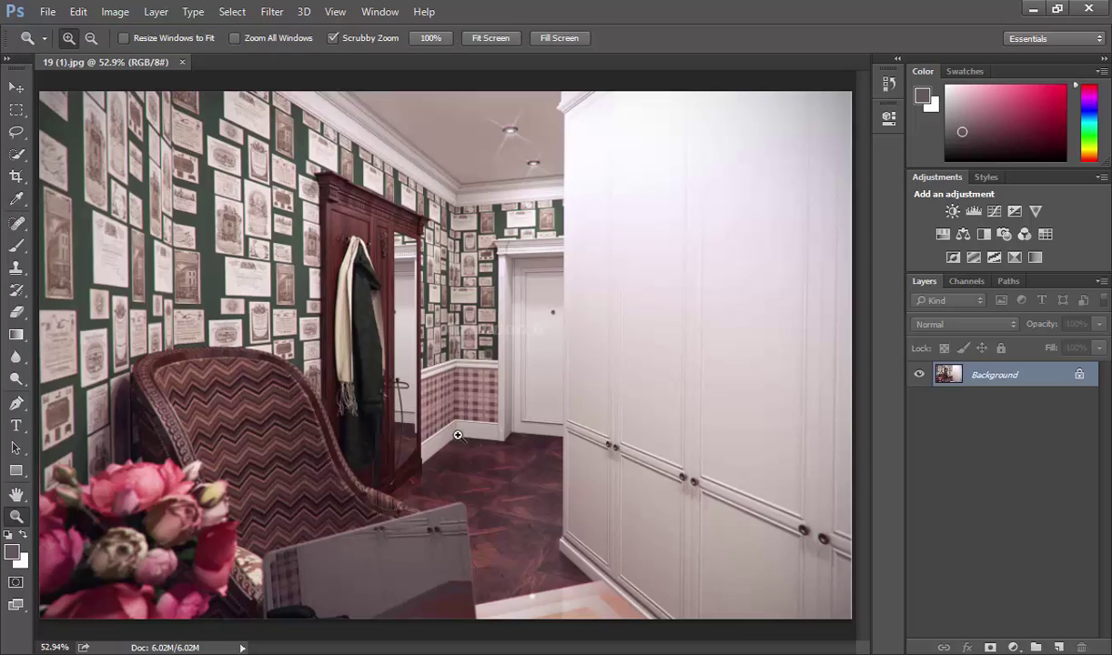
- Scrubby-zoom in to inspect pixels, fit the image back on screen, and reselect the Eyedropper
mouse_move(319, 405)
left_mouse_down()
mouse_move(435, 414)
mouse_move(616, 385)
left_mouse_up()
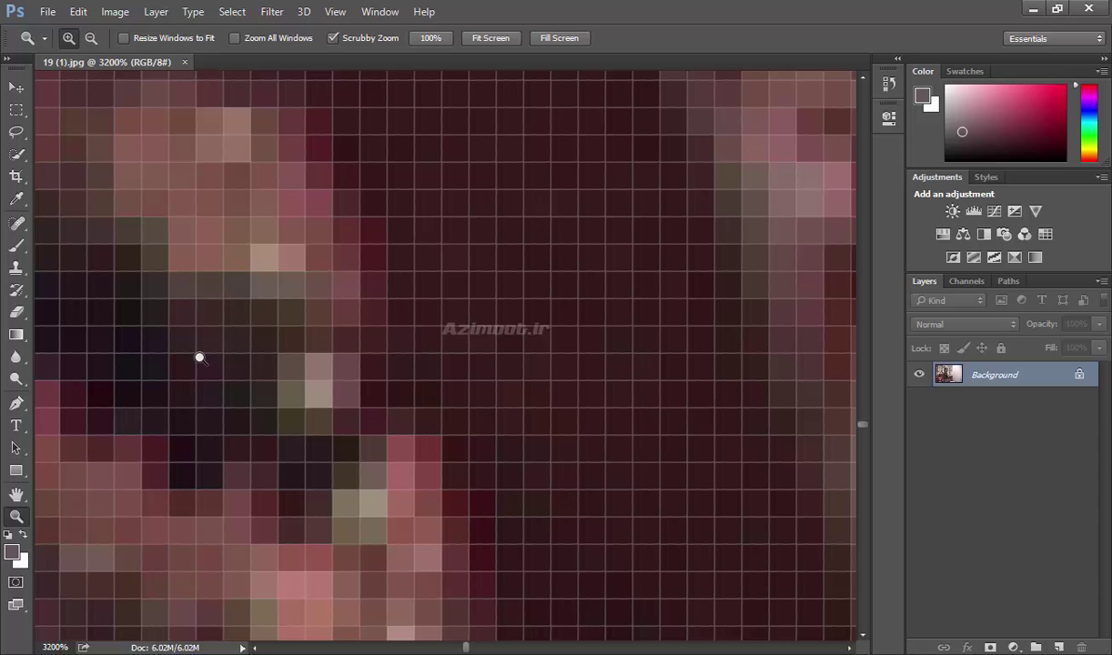
key("ctrl+0")
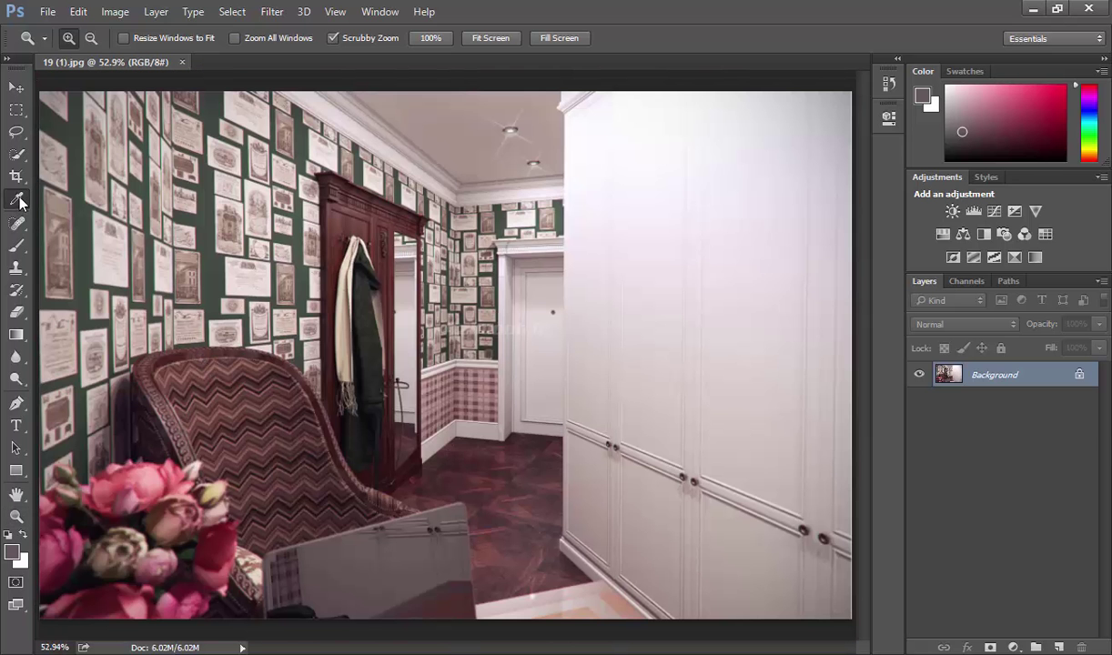
left_click(20, 201)
- With the Eyedropper active, show the Sample layer choices, All Layers still selected
left_click(81, 189)
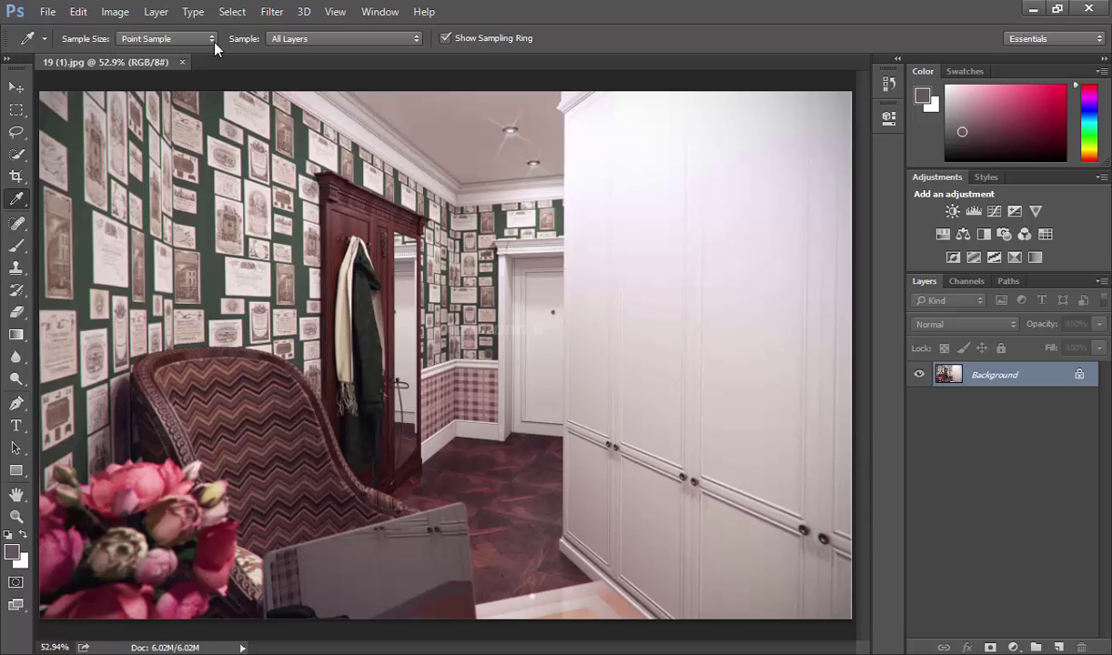
left_click(283, 39)
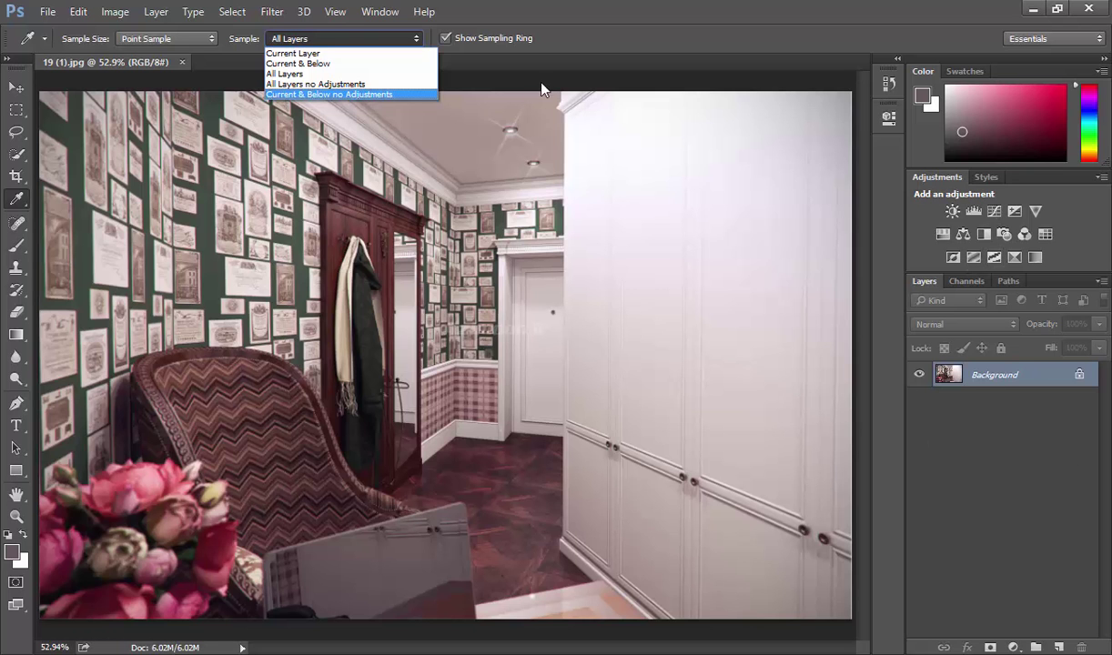
- Keep All Layers sampling and pick a near-white tone from the wardrobe
left_click(602, 38)
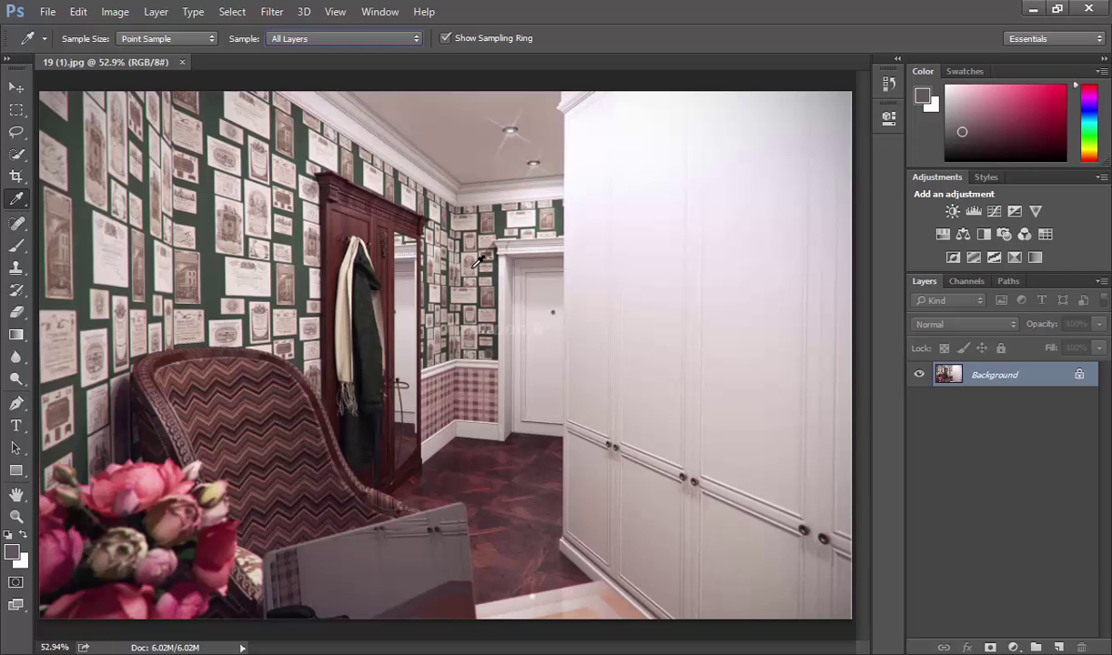
left_click(590, 305)
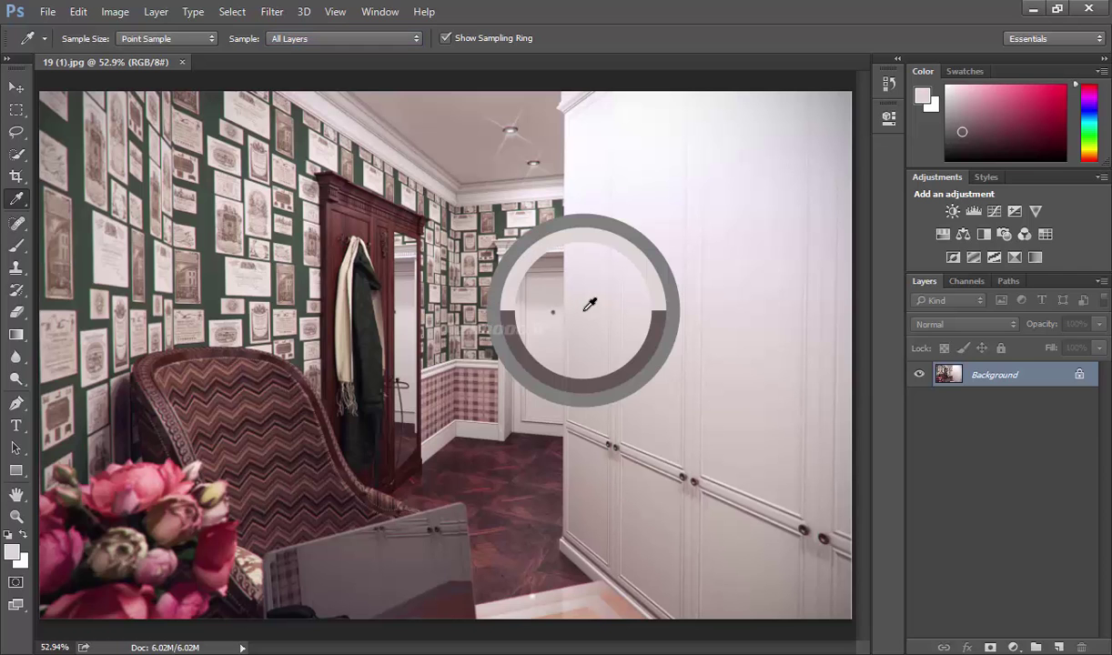
left_click_drag(590, 304, 590, 305)
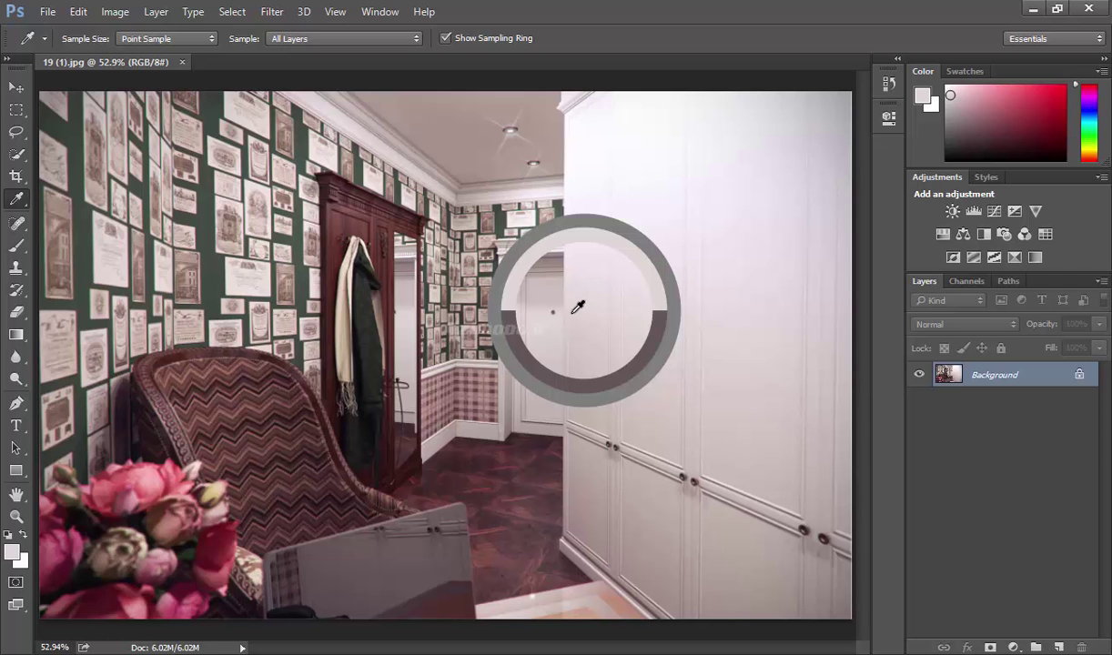
left_click_drag(590, 304, 588, 300)
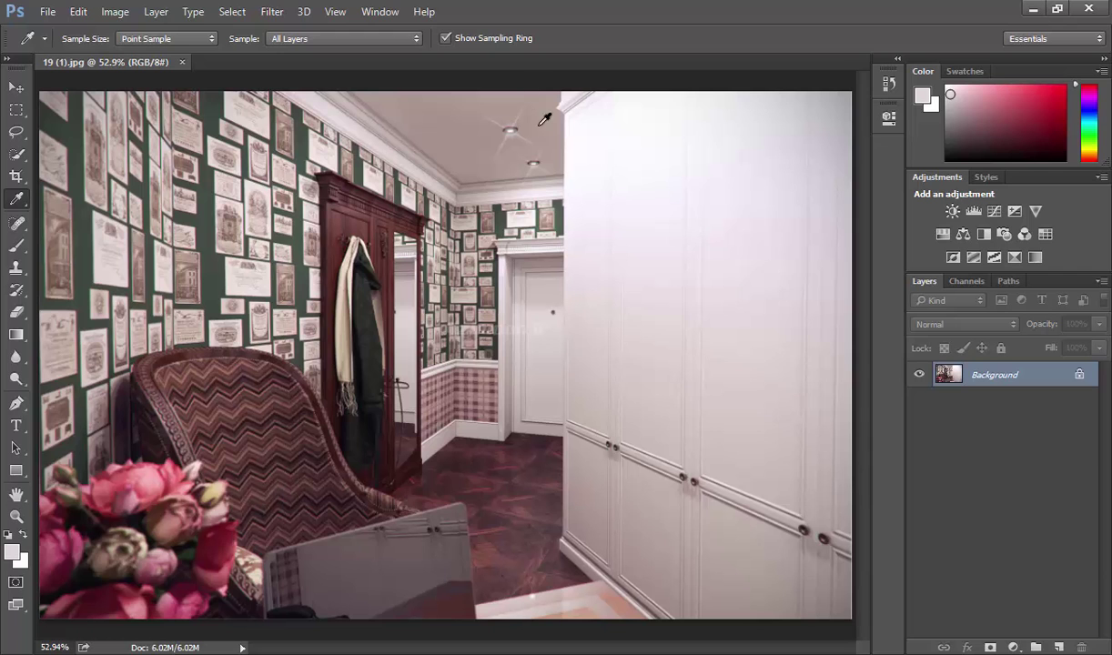
- Toggle the sampling ring and sample wallpaper green, wardrobe reddish-brown and another spot
left_click(459, 39)
left_click(523, 215)
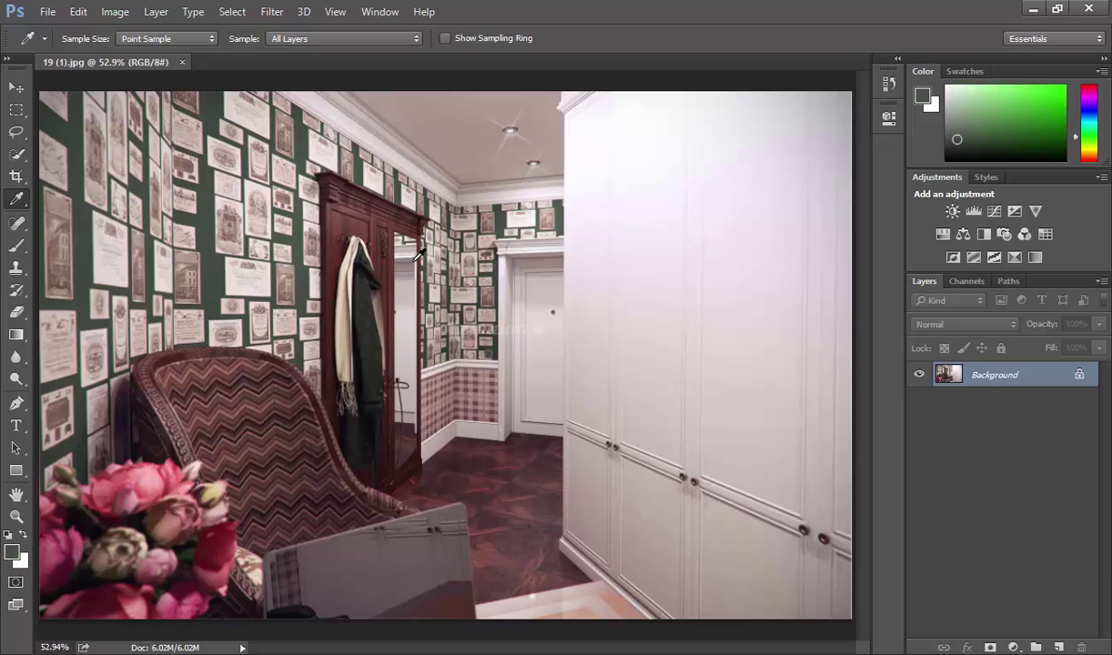
left_click(360, 224)
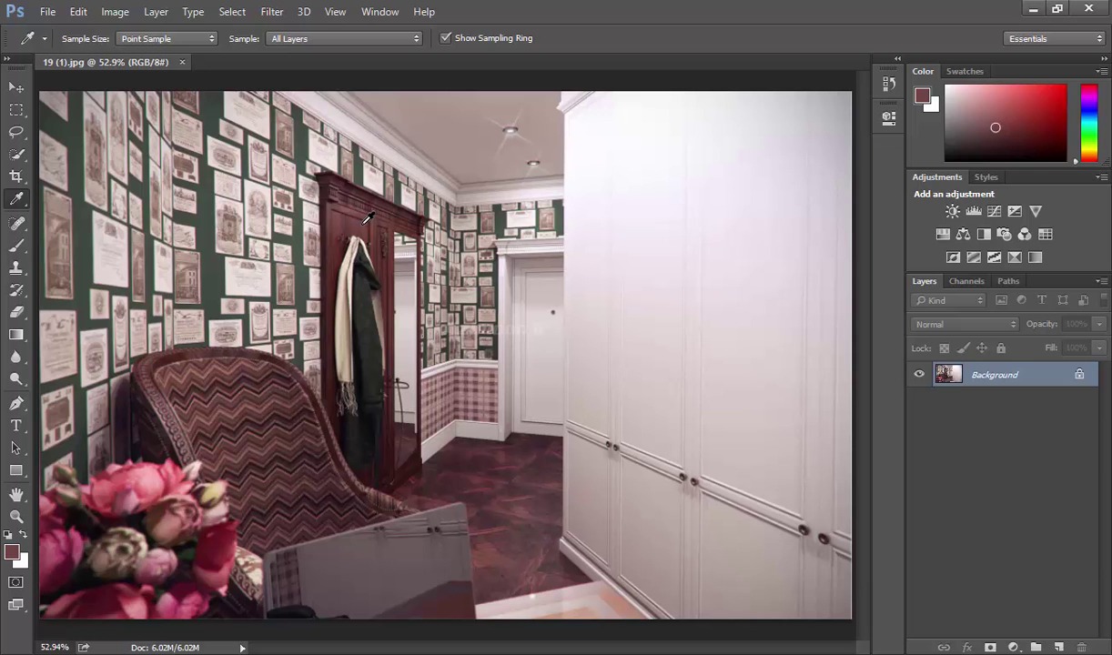
left_click(421, 202)
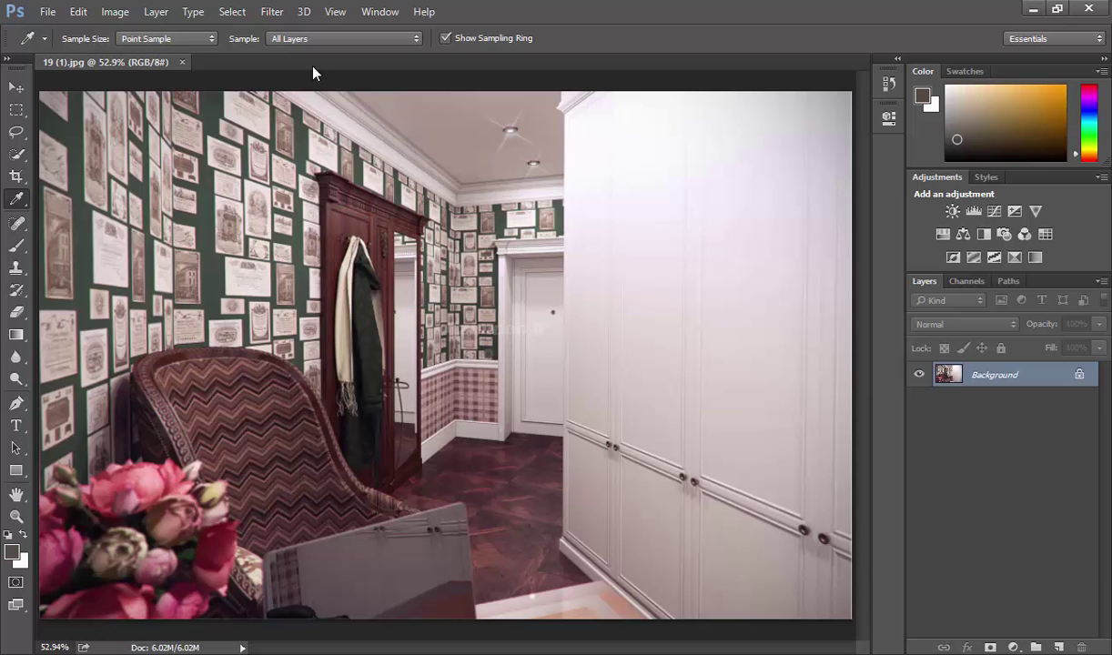
- Switch from the Eyedropper to the Color Sampler Tool, keeping Point Sample
right_click(16, 200)
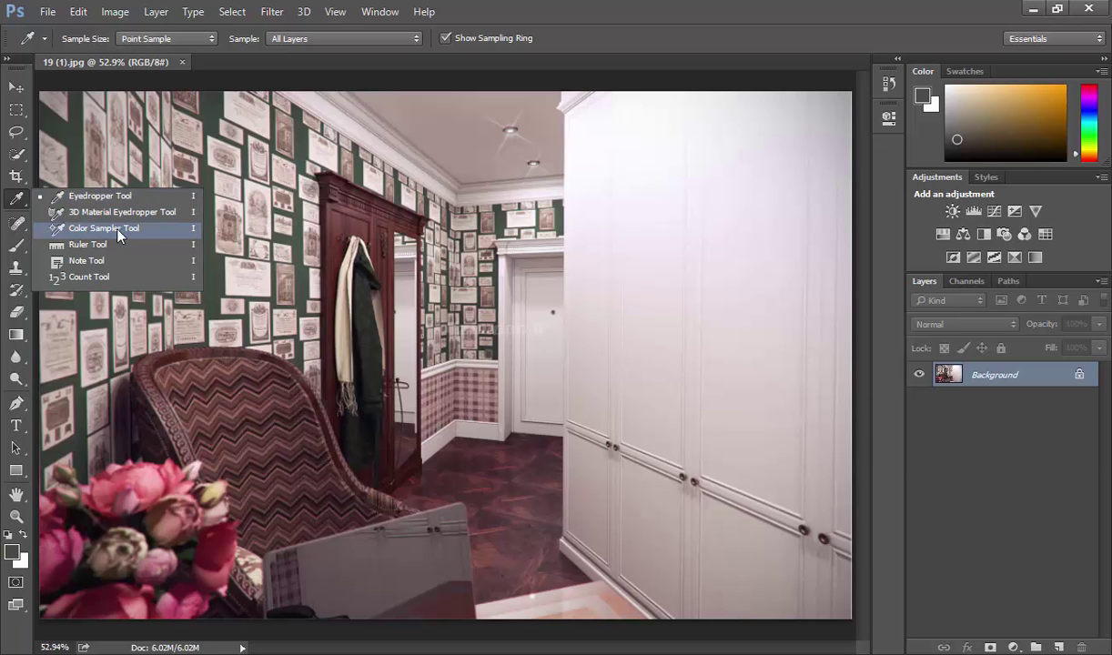
left_click(139, 235)
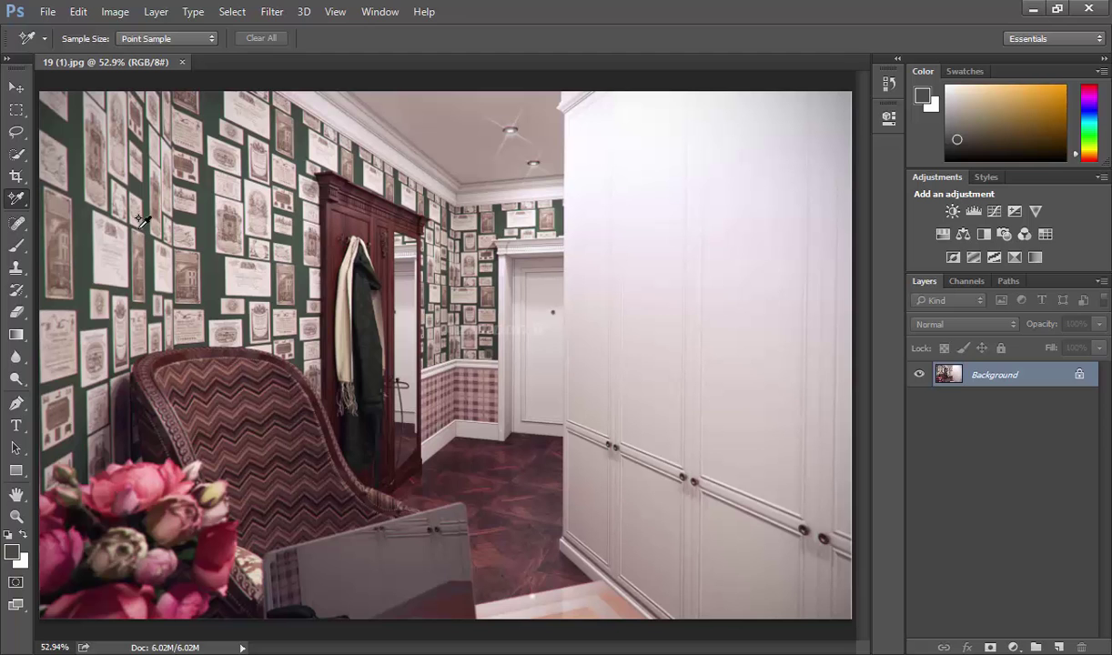
- Keep Point Sample and place colour samplers on the ceiling, green wallpaper, grey panel and pink flowers
left_click(150, 39)
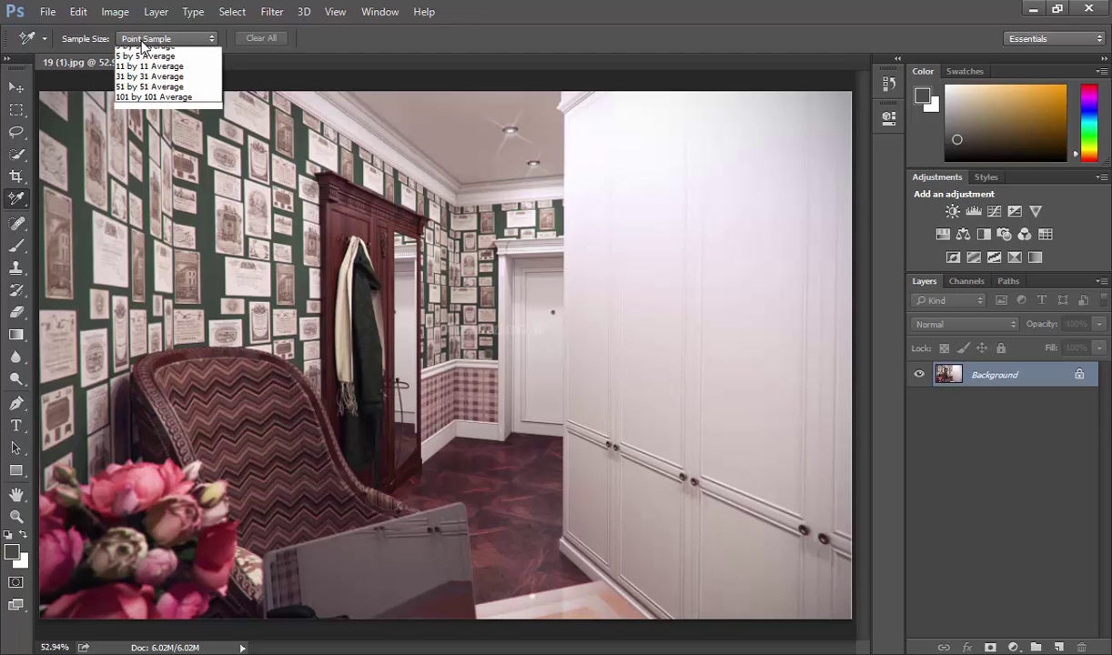
left_click(150, 38)
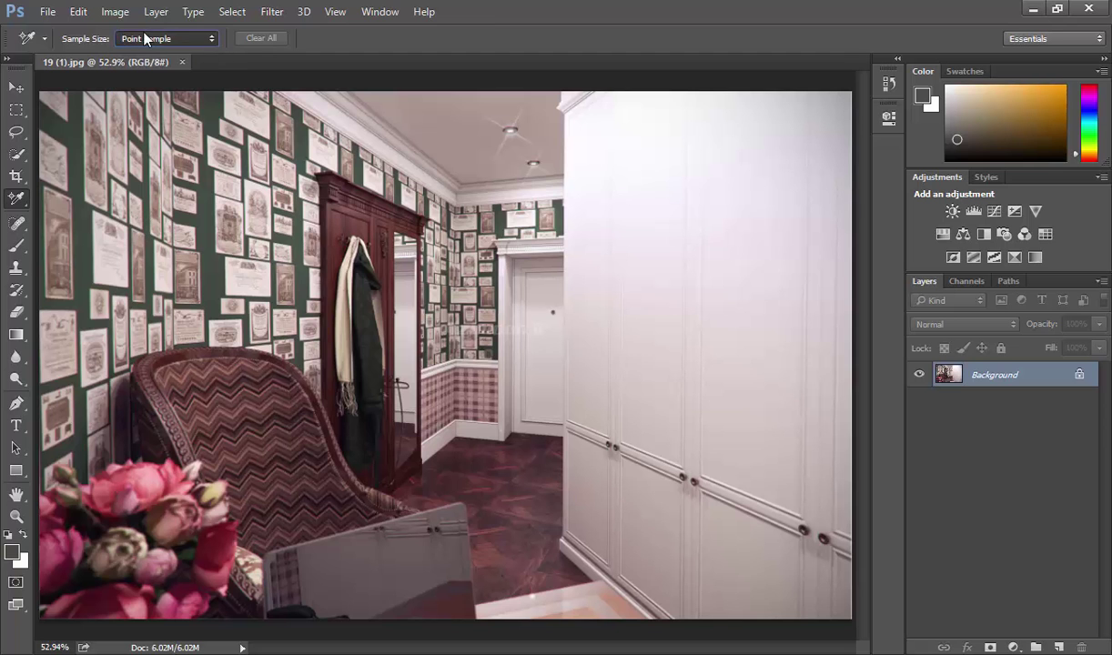
left_click(444, 141)
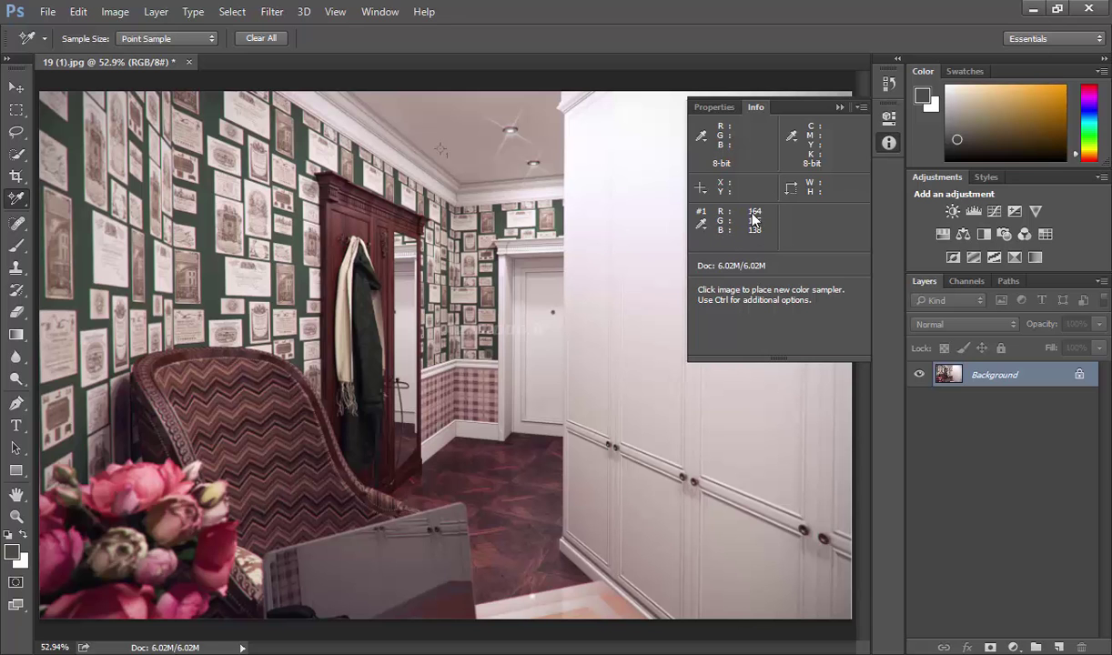
left_click(563, 224)
left_click(357, 570)
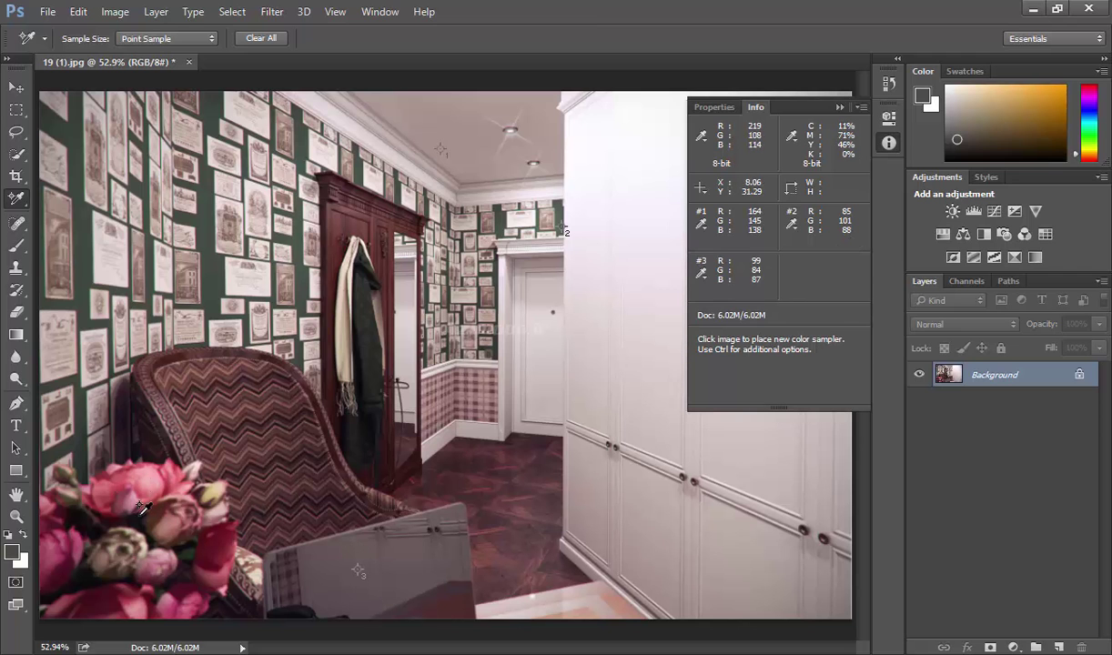
left_click(219, 555)
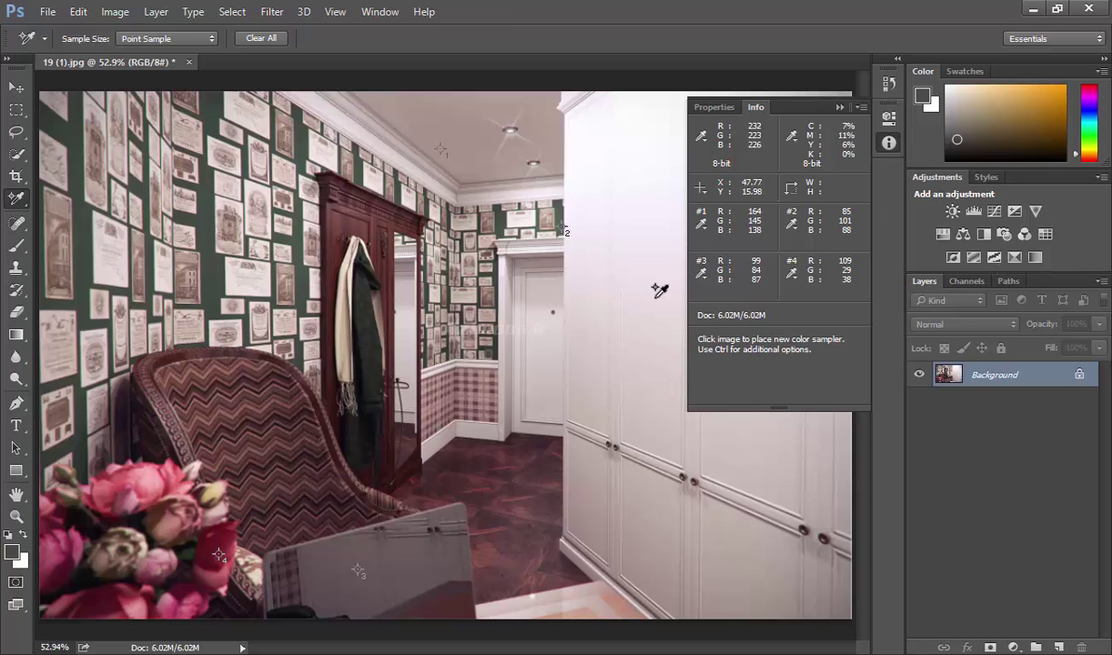
- Clear all colour samplers, hide the Info panel and switch to the Ruler Tool
left_click(262, 38)
left_click(889, 143)
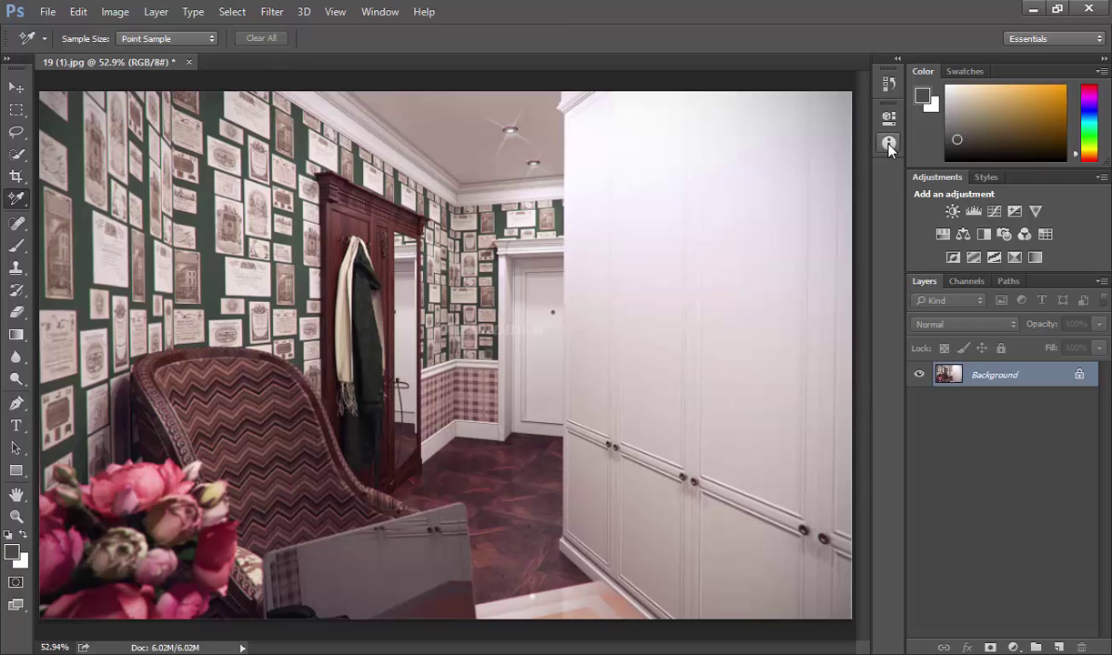
right_click(16, 198)
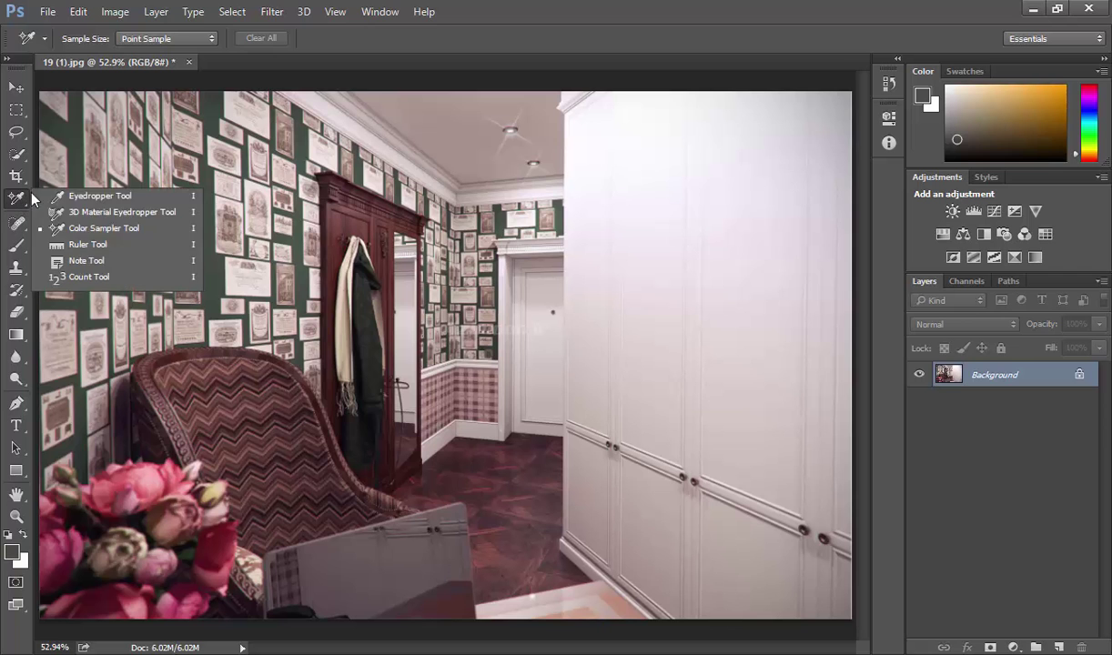
left_click(86, 243)
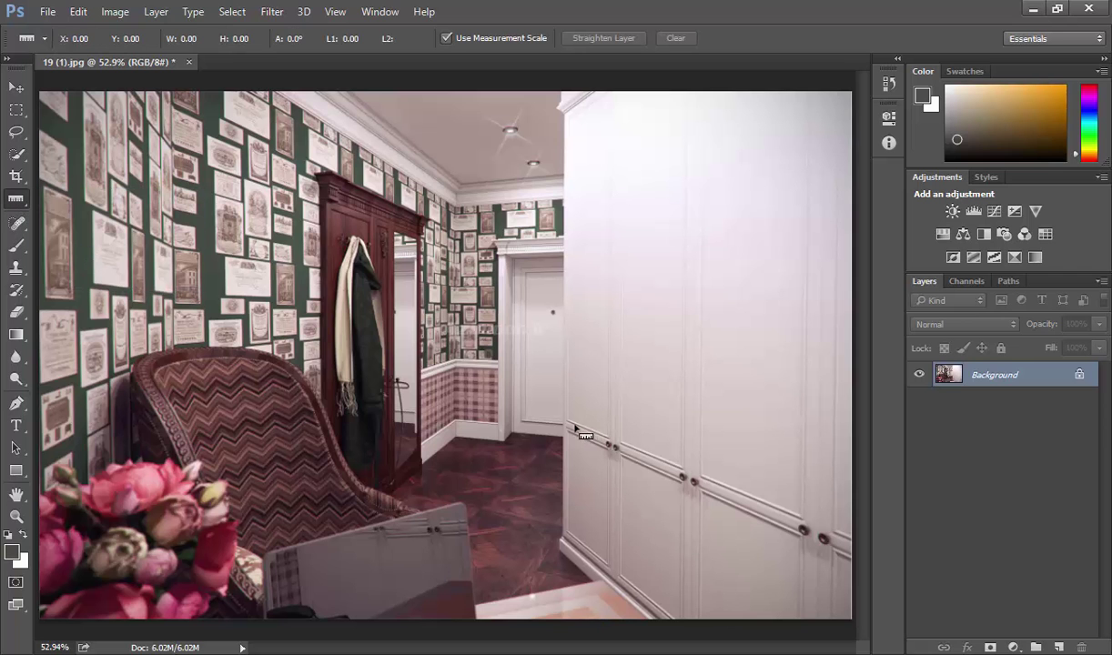
- Measure along the wardrobe doors, toggle Use Measurement Scale, then straighten the layer and undo it
left_click_drag(571, 422, 822, 531)
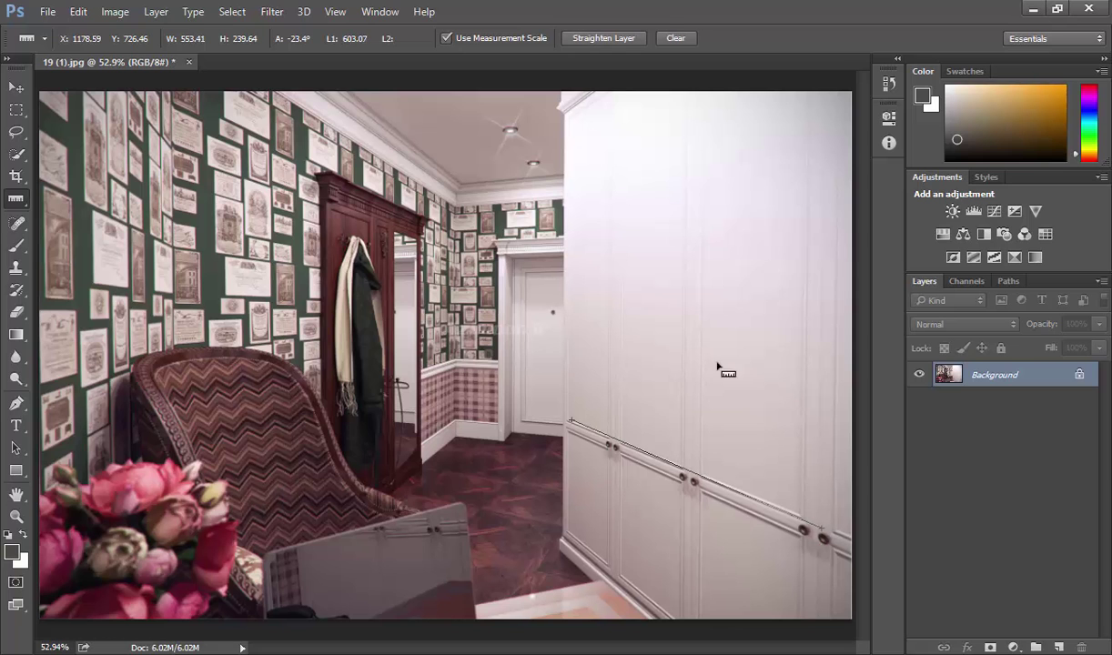
left_click(477, 41)
left_click(478, 40)
left_click(477, 40)
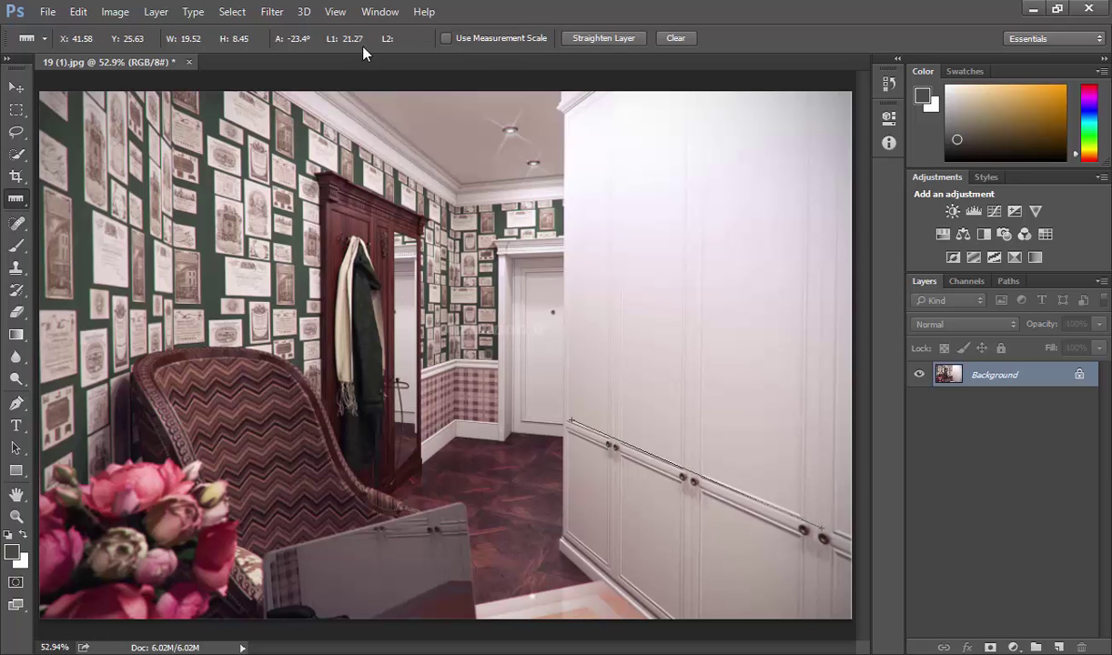
left_click(495, 38)
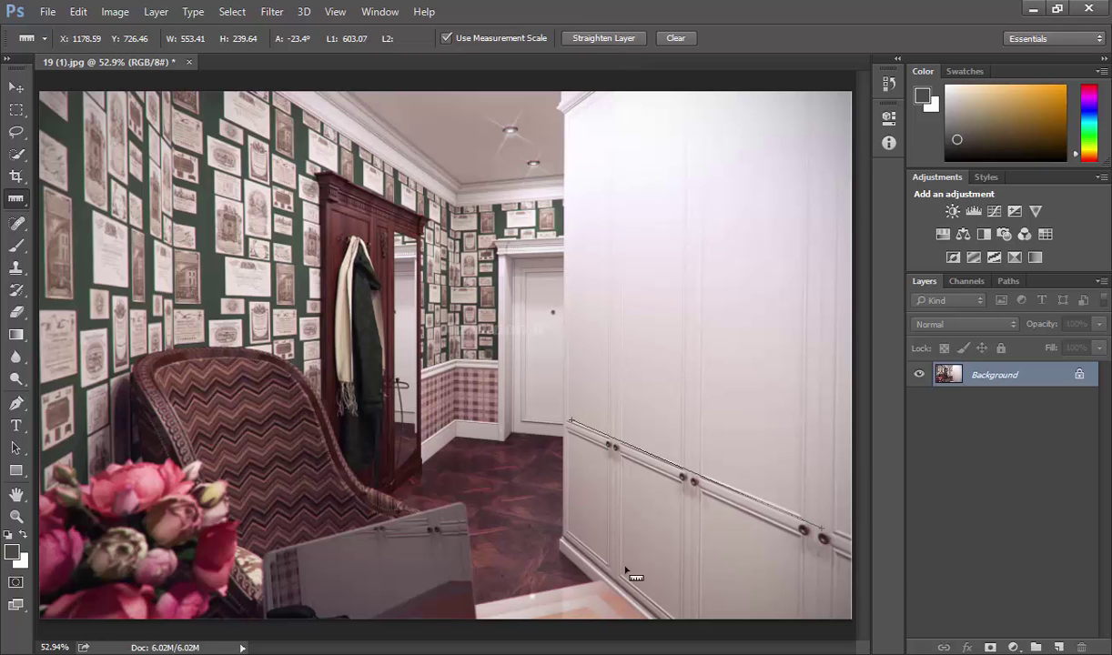
left_click(587, 38)
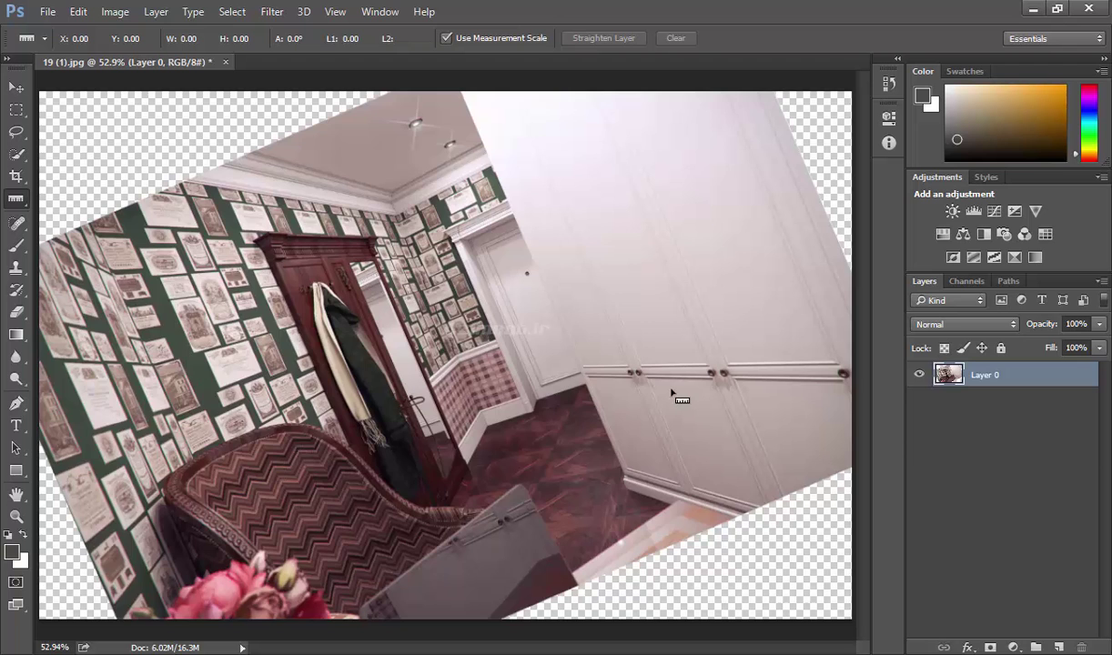
key("ctrl+z")
- Redraw the ruler line along the wardrobe doors, then clear the measurement
right_click(25, 180)
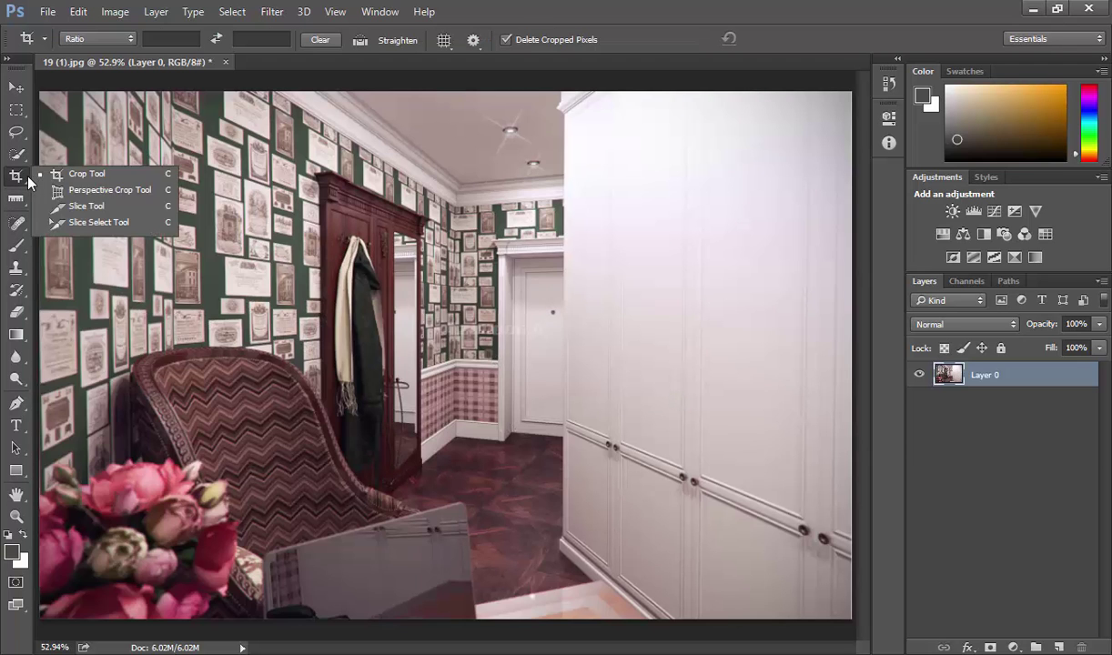
left_click(102, 170)
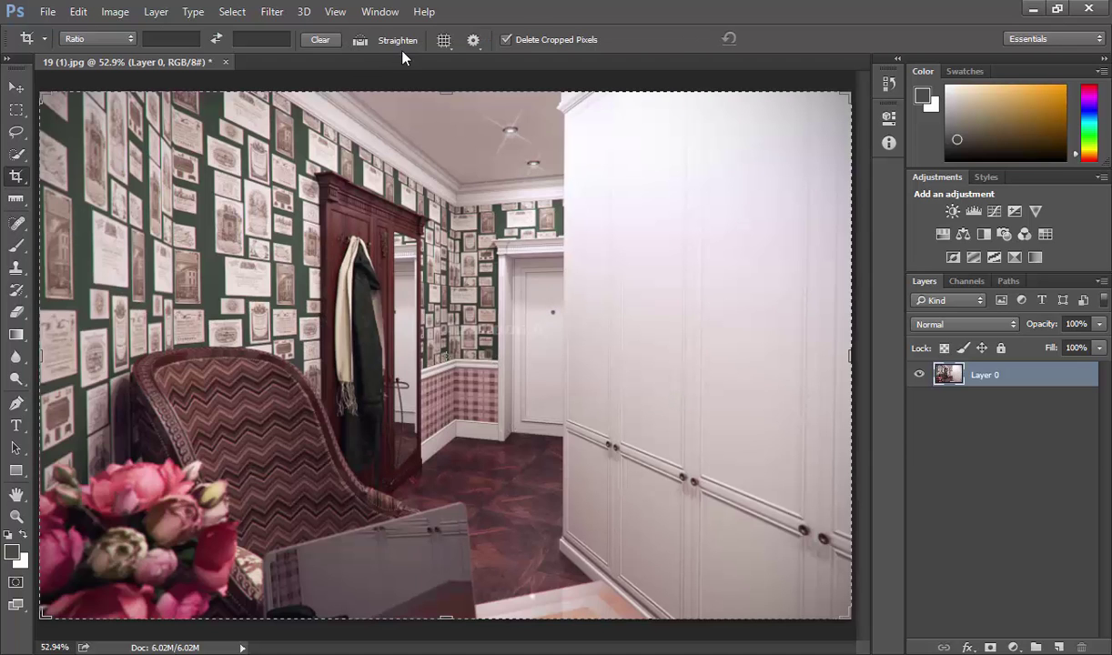
left_click(16, 198)
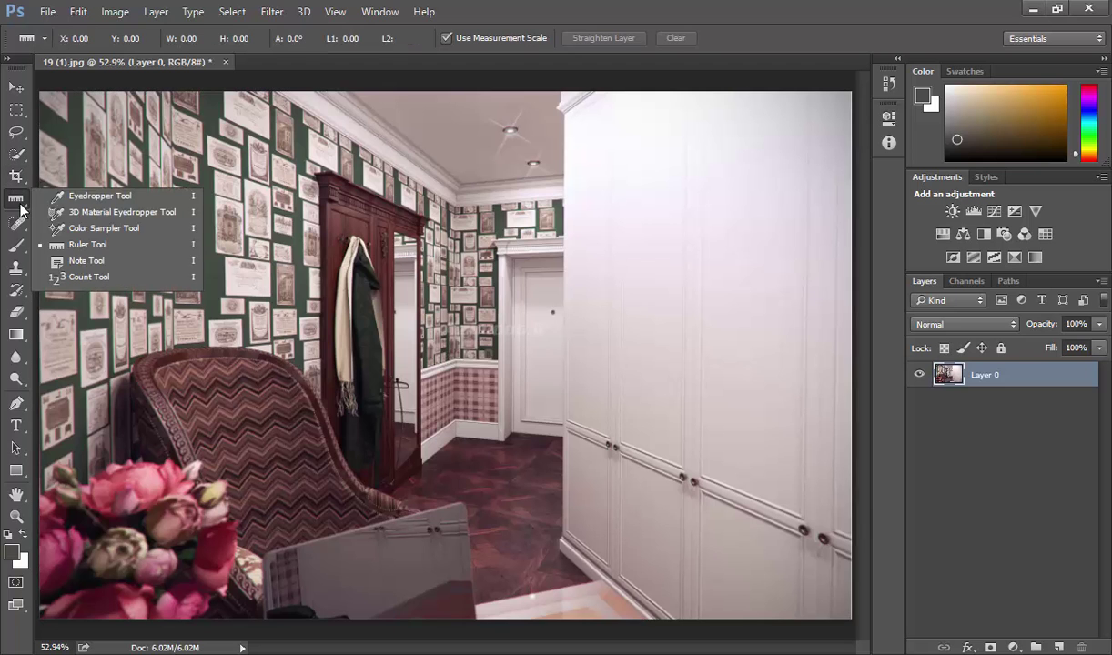
left_click(82, 244)
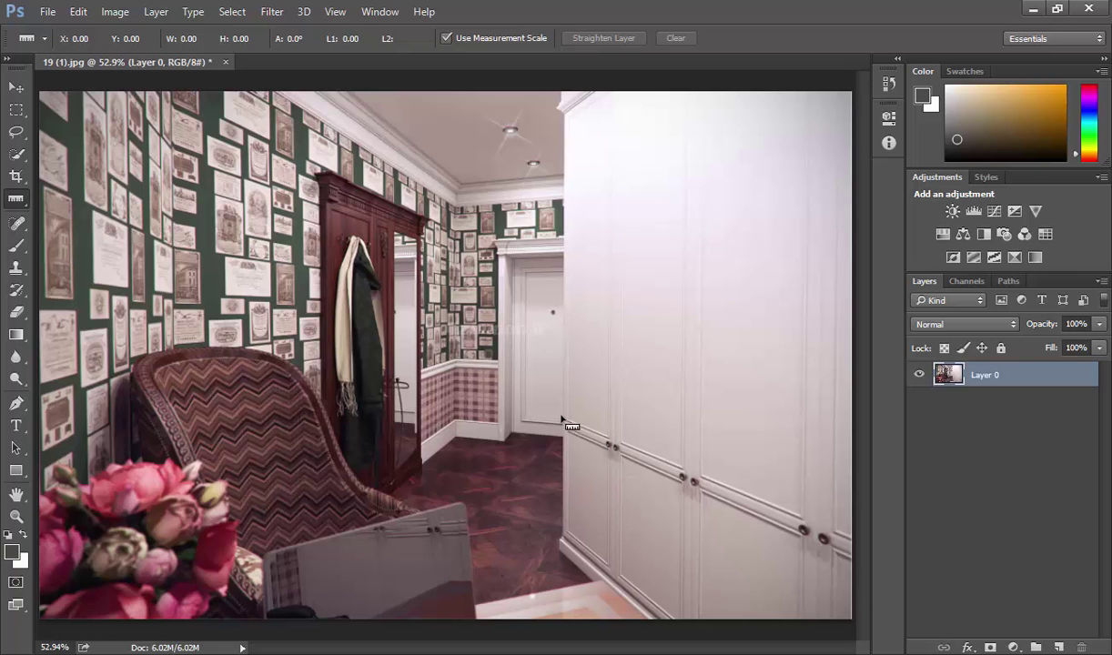
left_click_drag(569, 418, 756, 484)
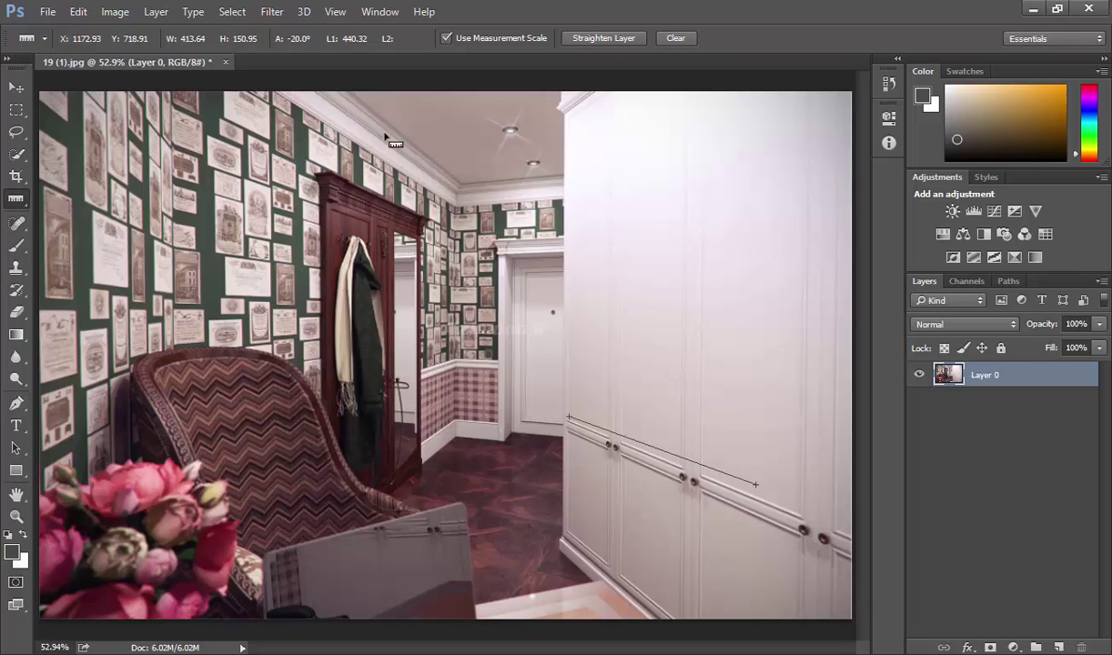
left_click(671, 40)
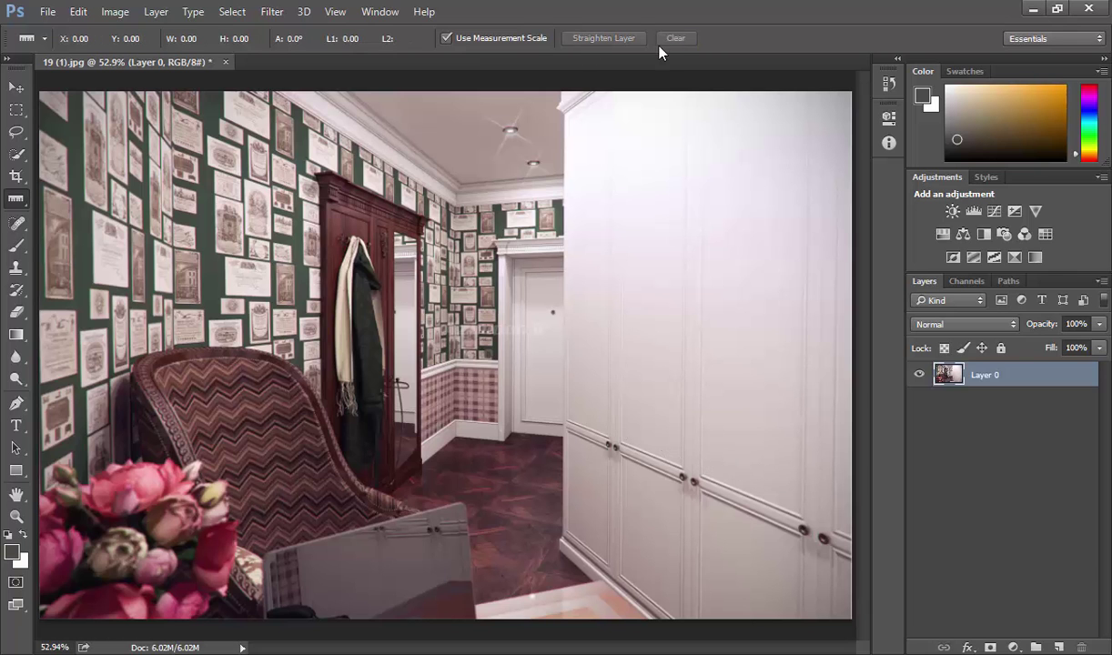
- Pin notes on the dark wardrobe, white wardrobe and chair, writing 'آزمون' in the third
right_click(22, 202)
left_click(81, 252)
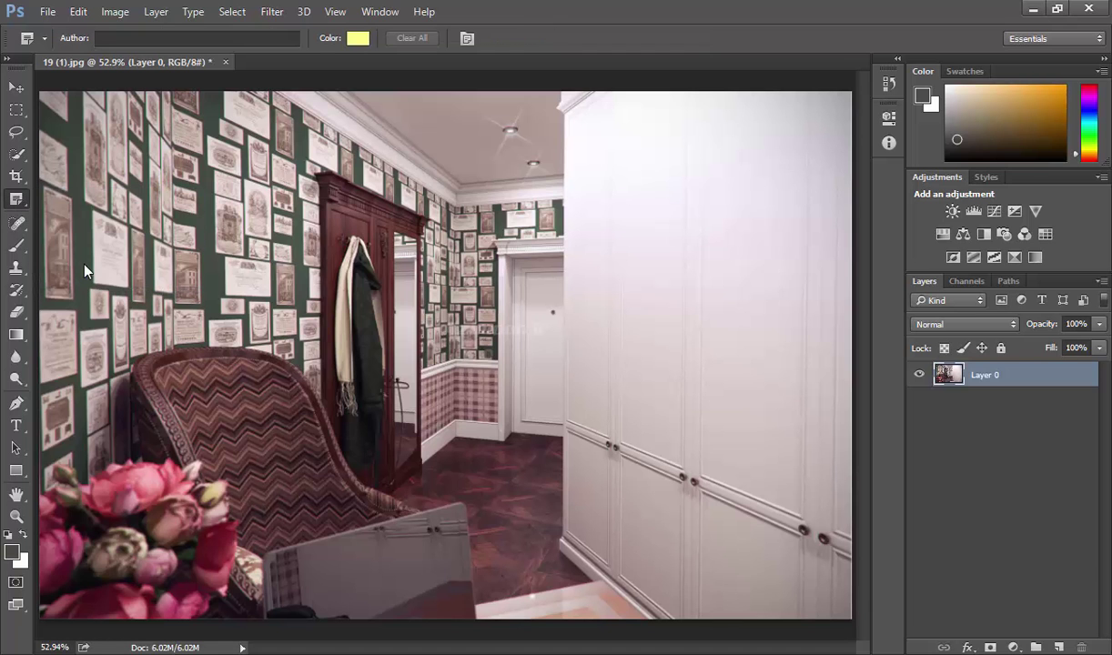
left_click(333, 192)
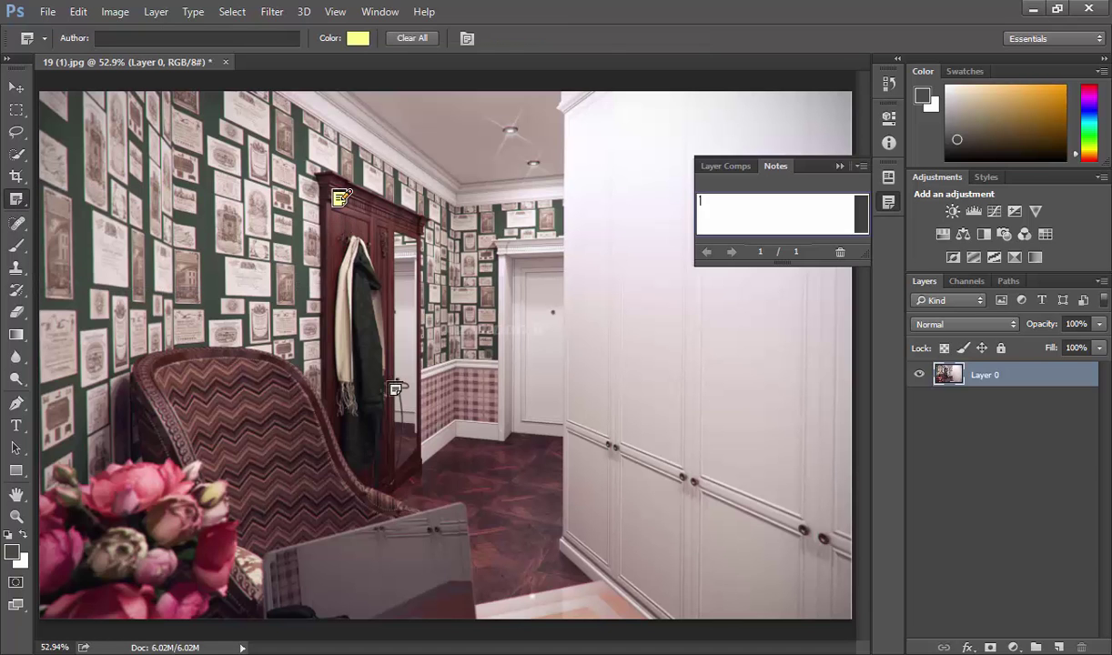
left_click(741, 297)
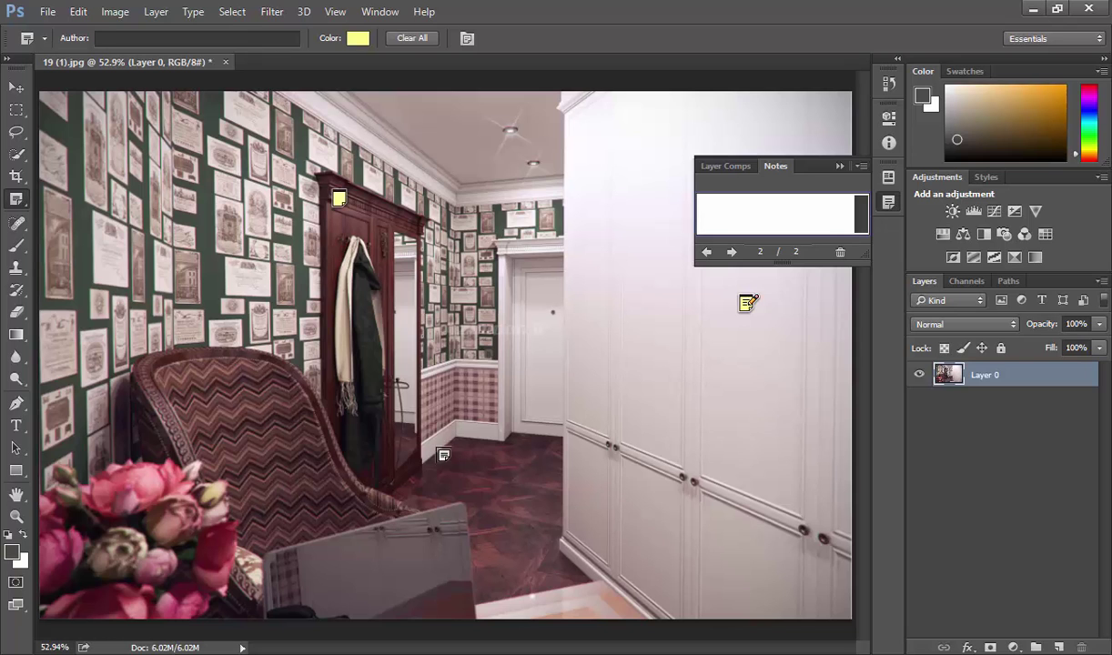
left_click(282, 467)
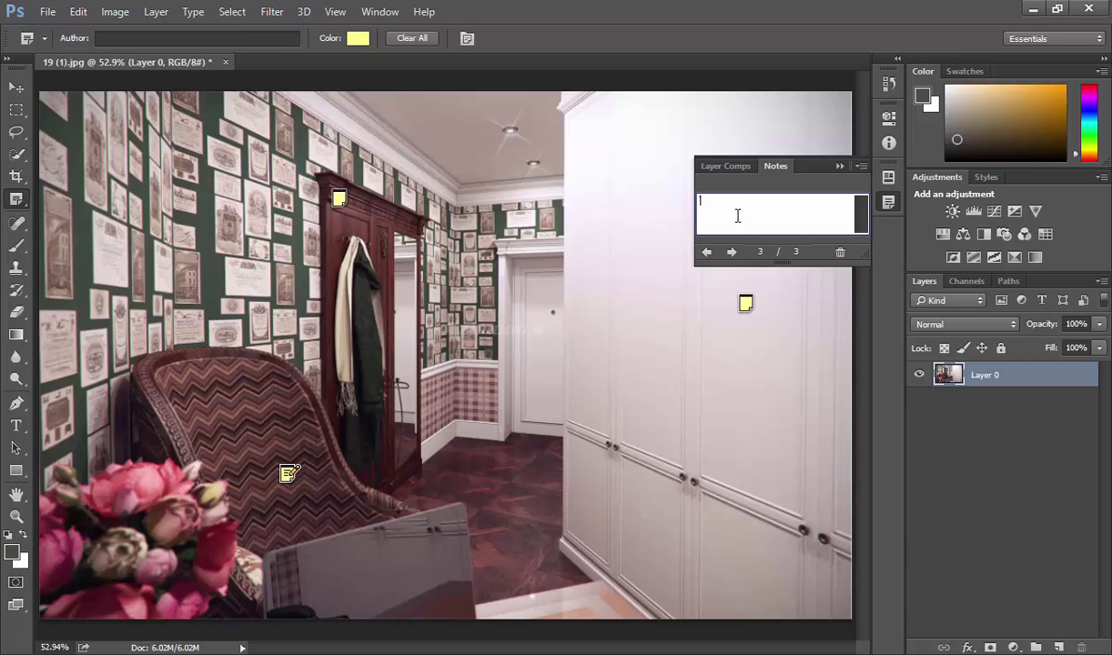
type("آزمون")
right_click(15, 199)
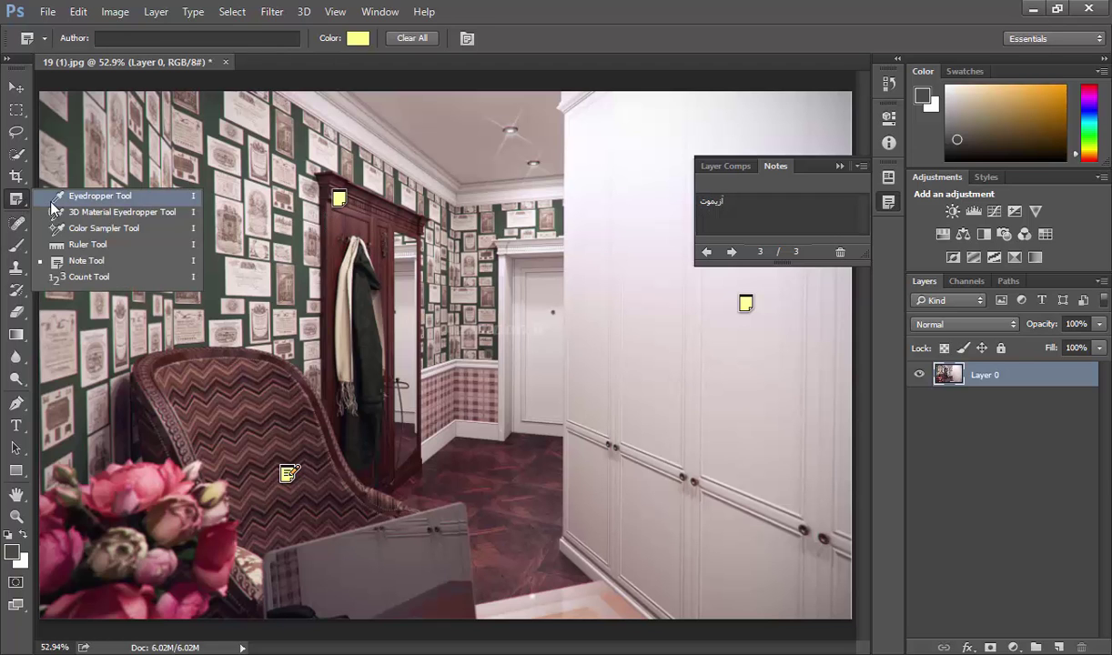
- Place count markers 1–4 on the dark wardrobe, white wardrobe, chair and flowers
left_click(91, 277)
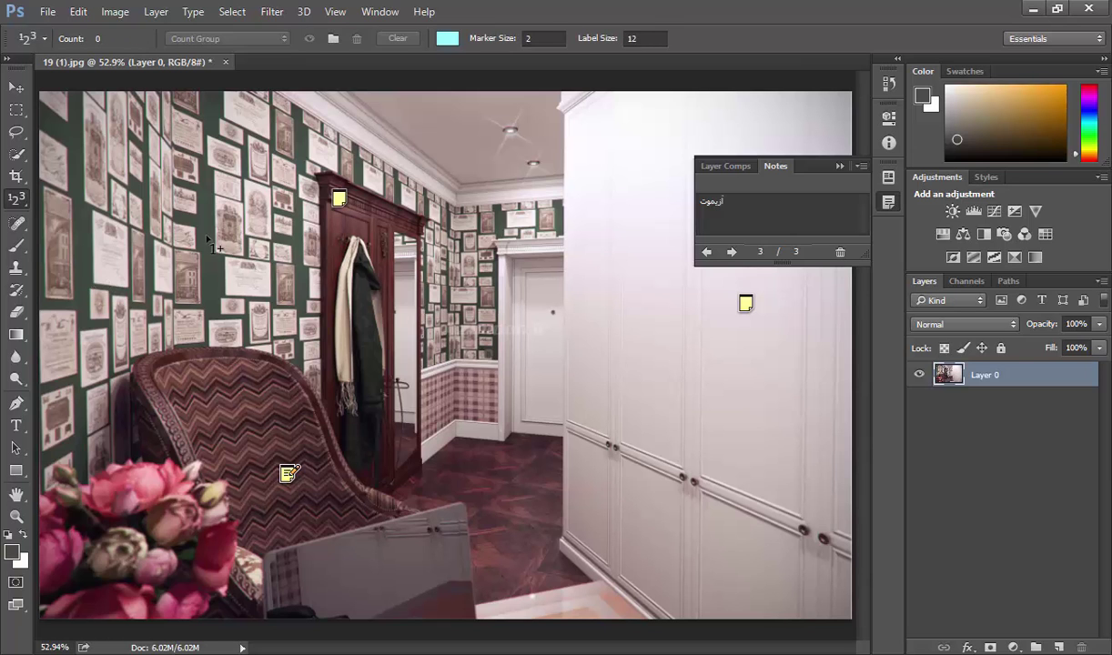
left_click(355, 210)
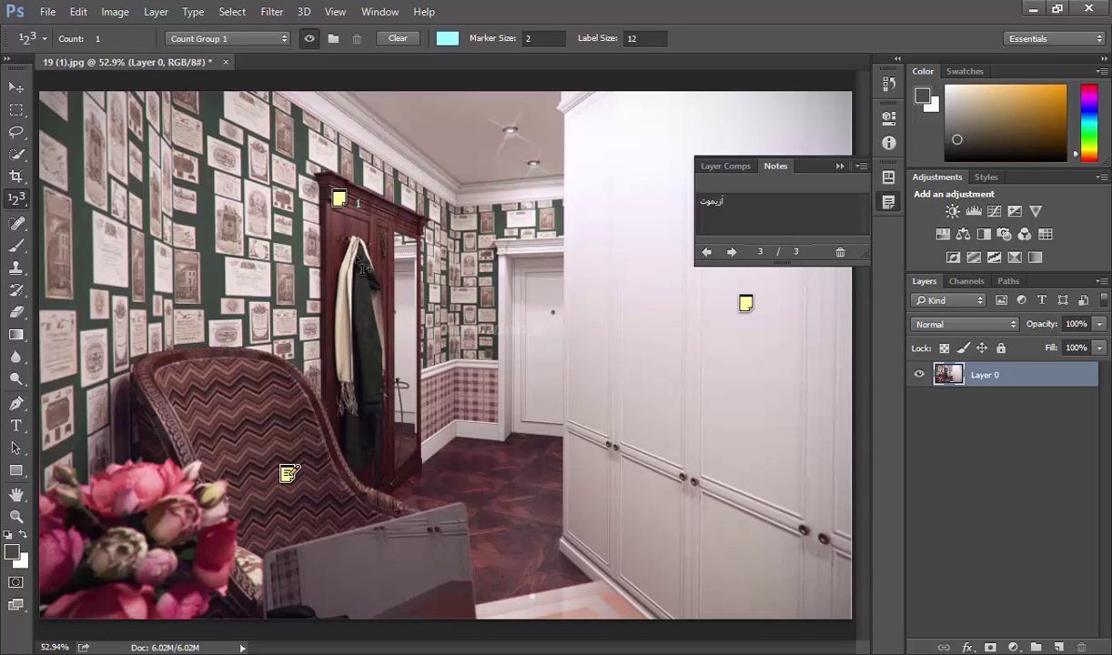
left_click(757, 405)
left_click(303, 479)
left_click(84, 569)
- Set count Marker and Label Size to 19, toggle marker visibility, and cancel the group rename
mouse_move(491, 43)
left_mouse_down()
mouse_move(514, 44)
mouse_move(489, 45)
left_mouse_up()
left_click_drag(597, 46, 605, 45)
left_click(311, 46)
left_click(310, 46)
left_click(234, 40)
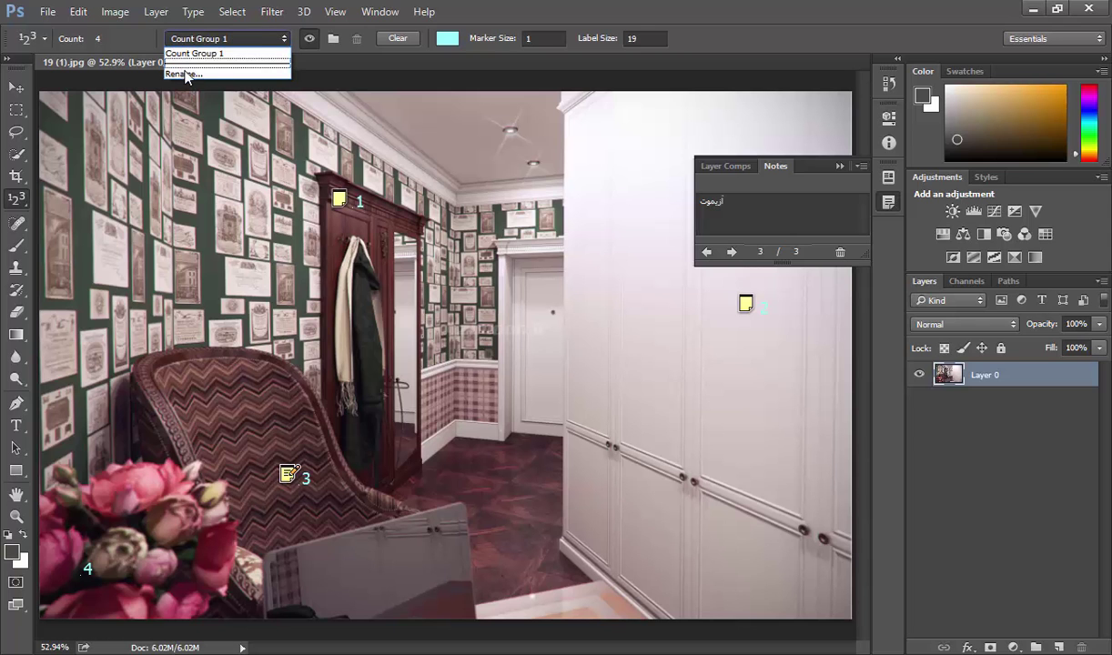
left_click(335, 40)
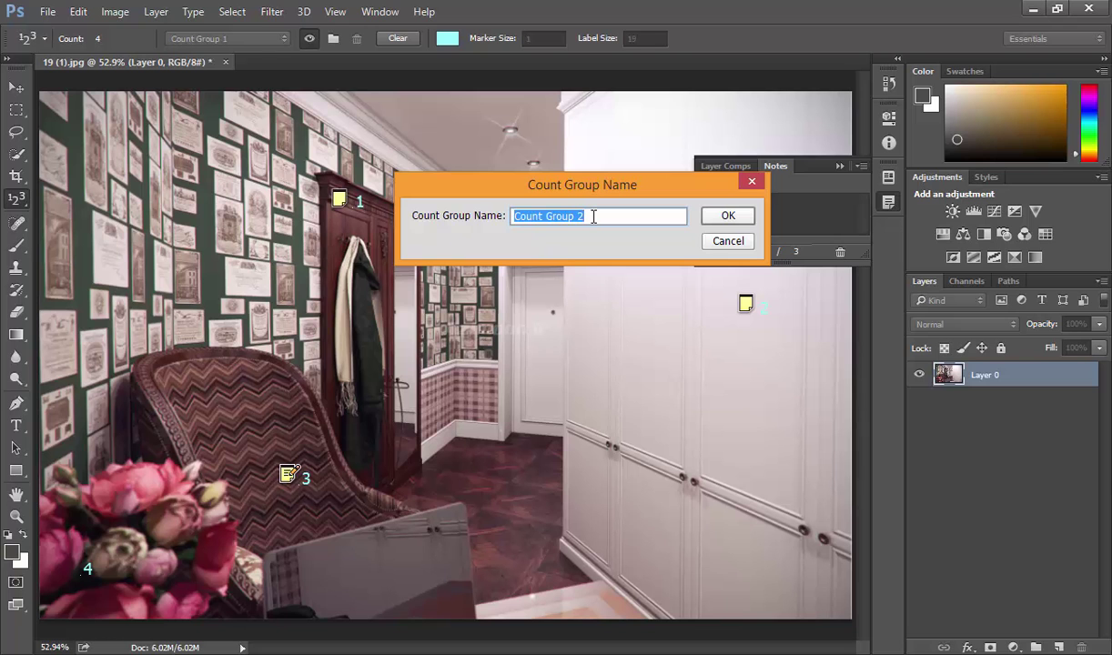
left_click(728, 242)
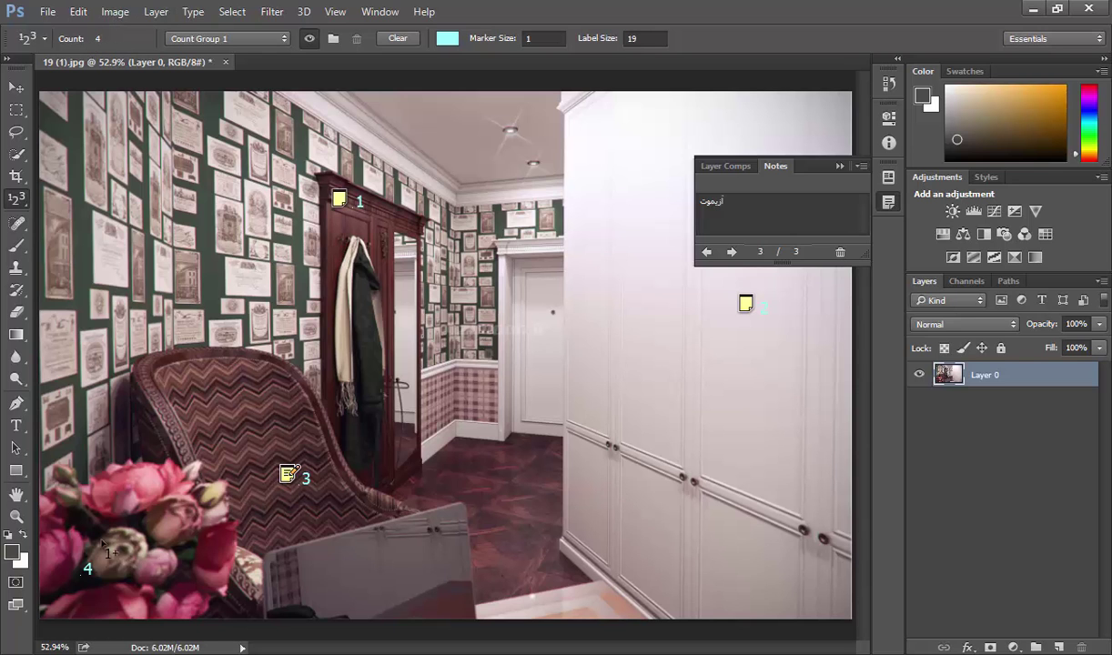
- Add count markers 5–7 beside the coat, at the wardrobe edge and above the coat
left_click(390, 373)
left_click(564, 403)
left_click(397, 288)
- Clear the count markers, collapse the Notes panel, and delete all notes with Clear All
left_click(399, 39)
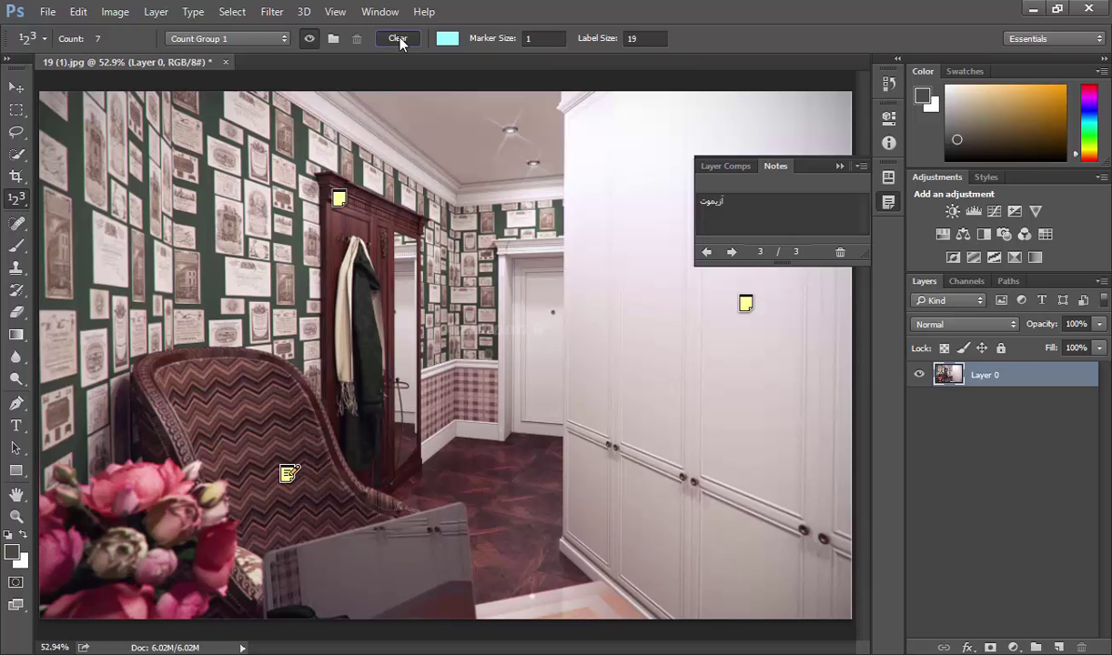
left_click(887, 200)
right_click(27, 197)
left_click(78, 259)
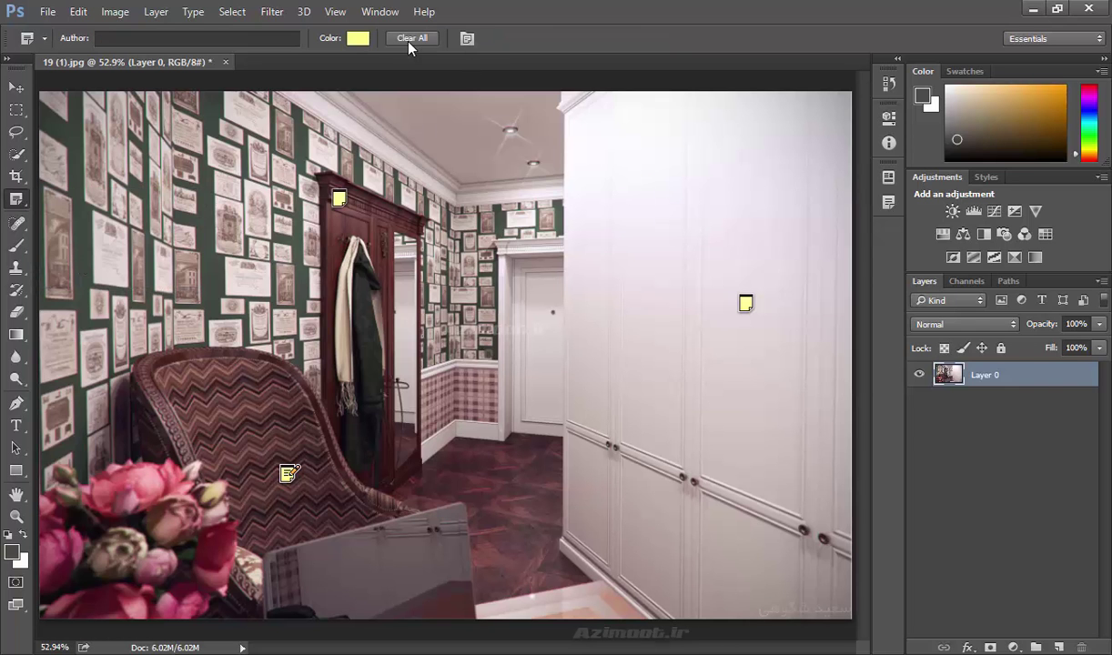
left_click(411, 38)
left_click(496, 263)
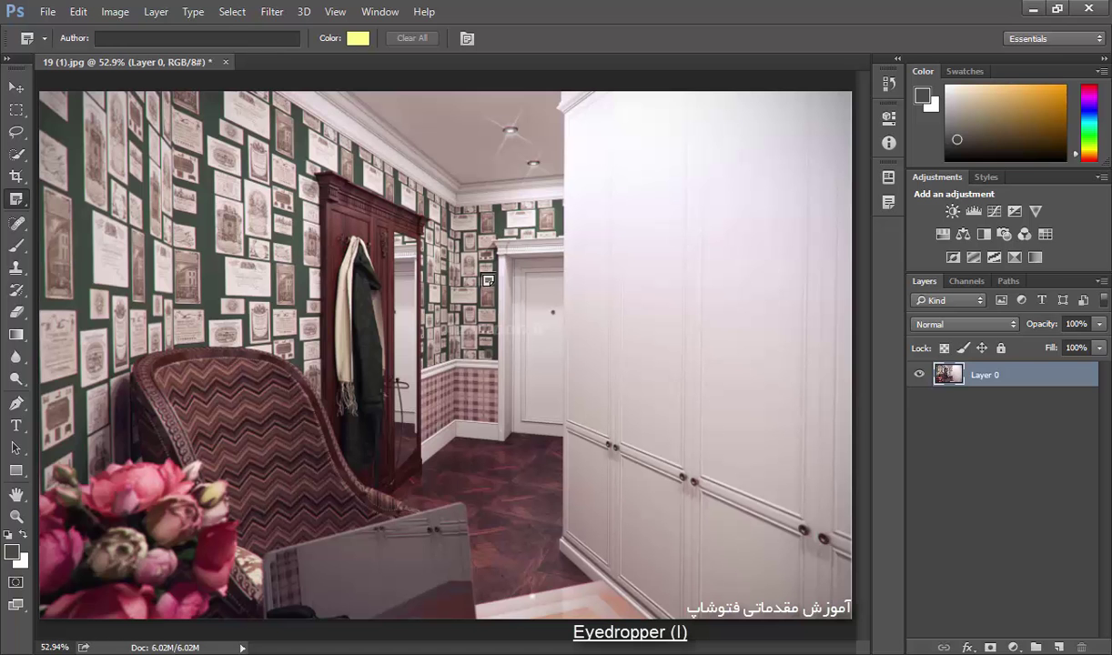
right_click(22, 197)
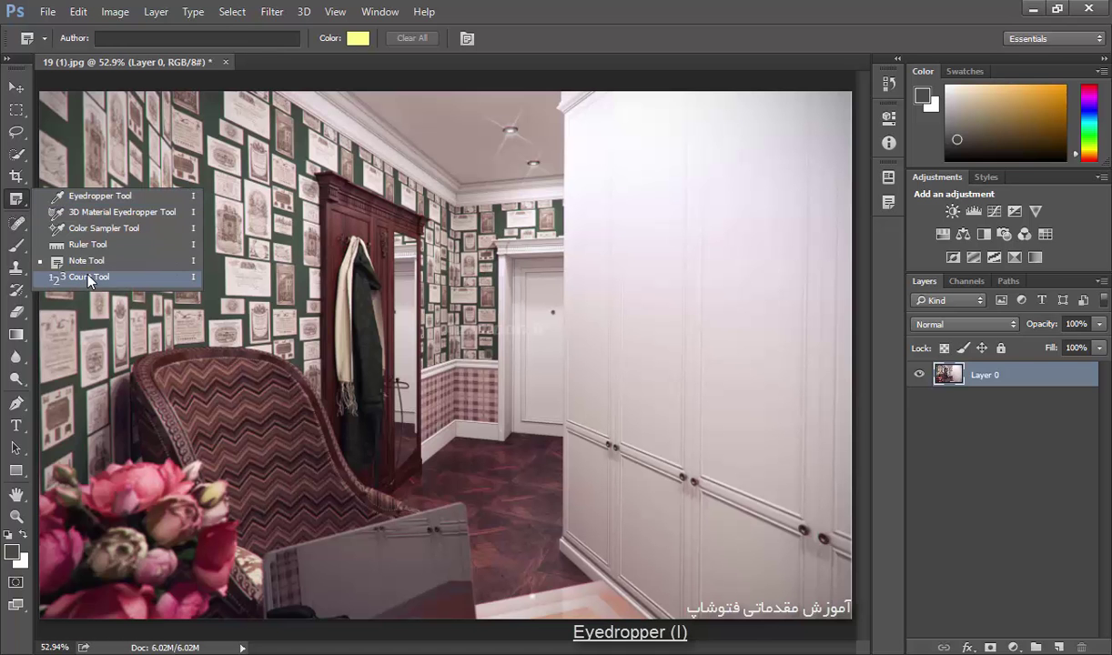